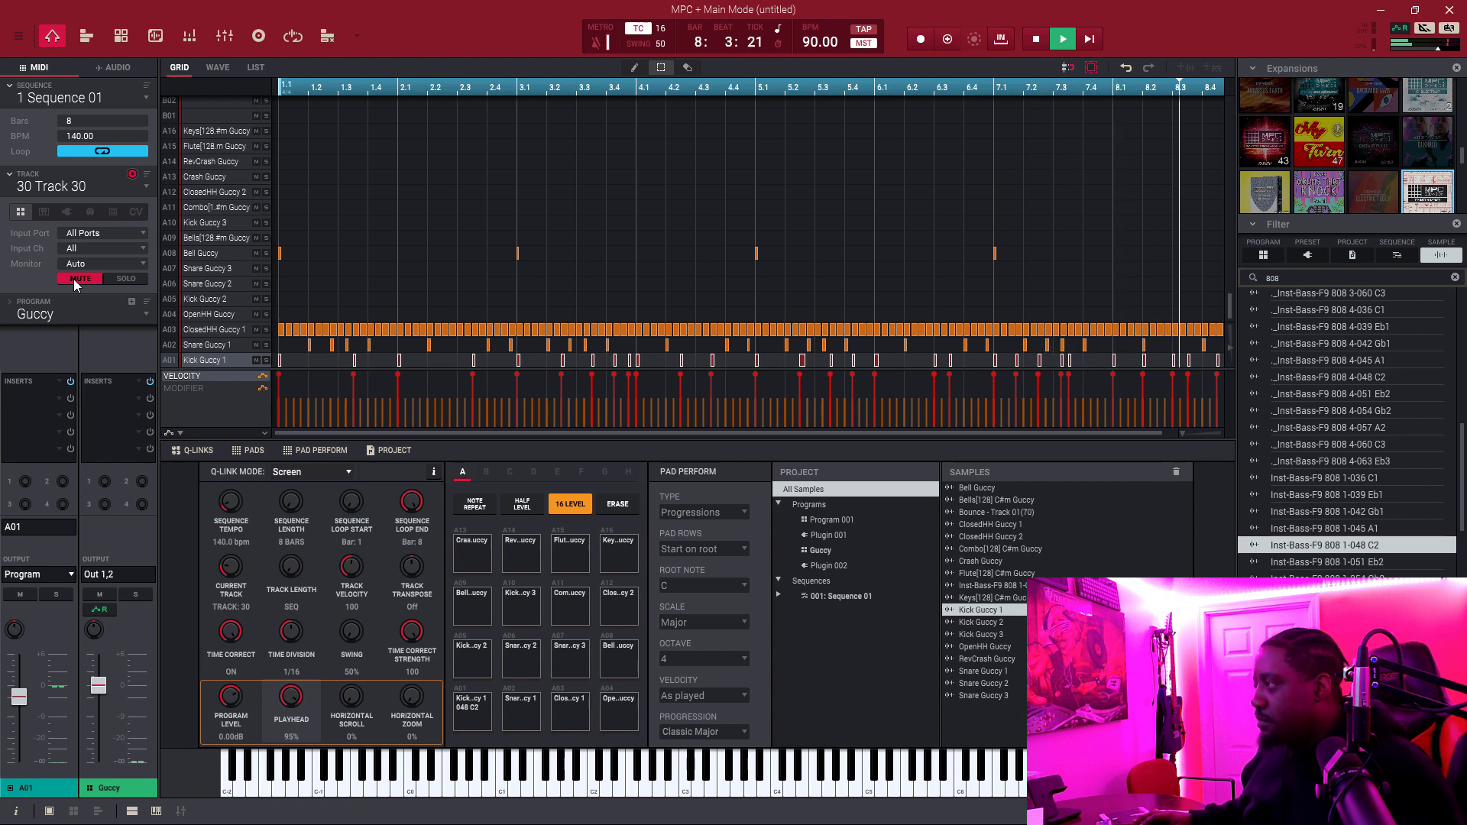
Unmute Track 30, check the Plugin 002 channel's mute in the channel mixer while the beat plays, and stop playback
click(74, 278)
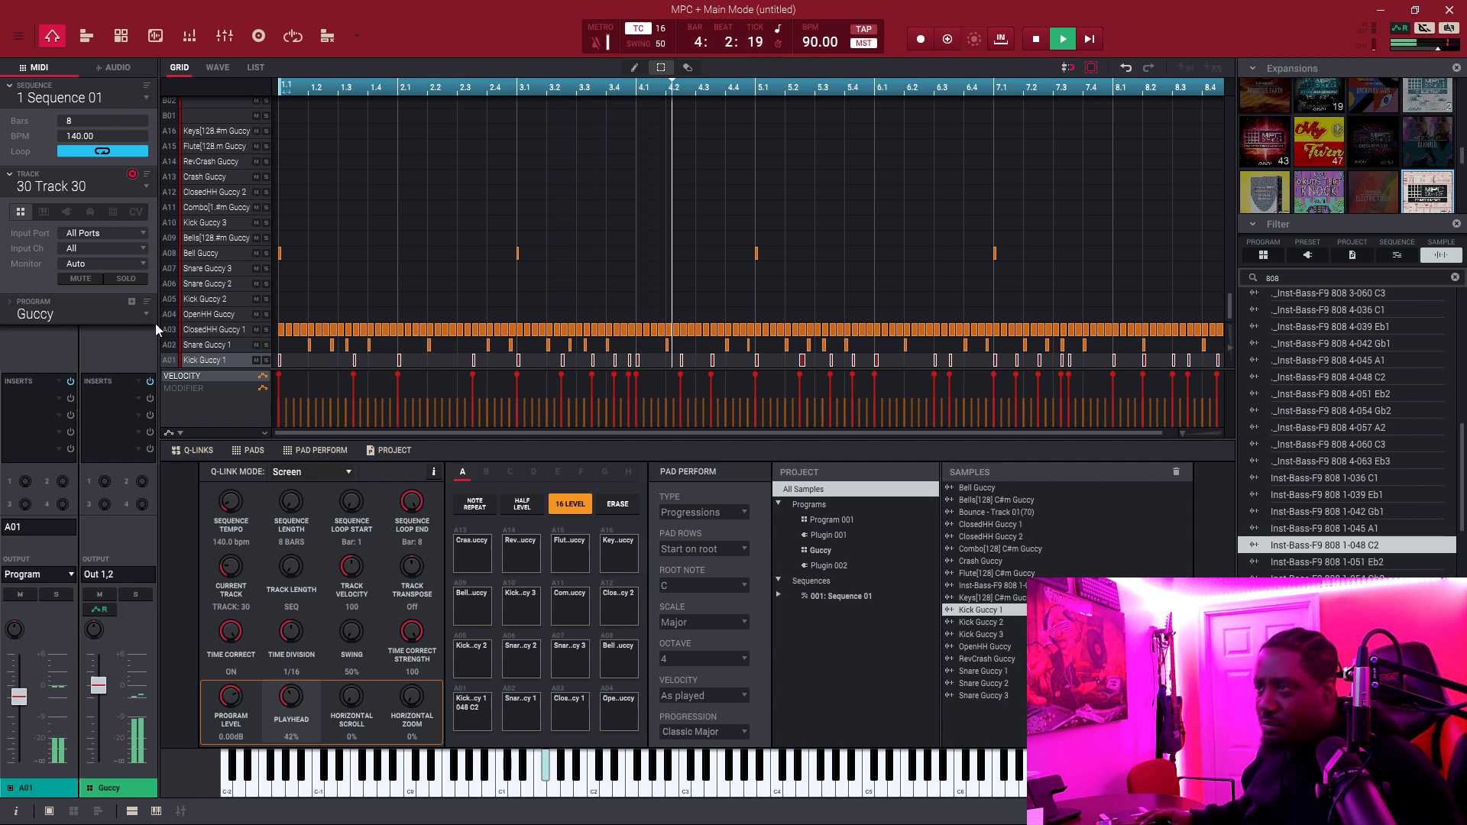
click(224, 36)
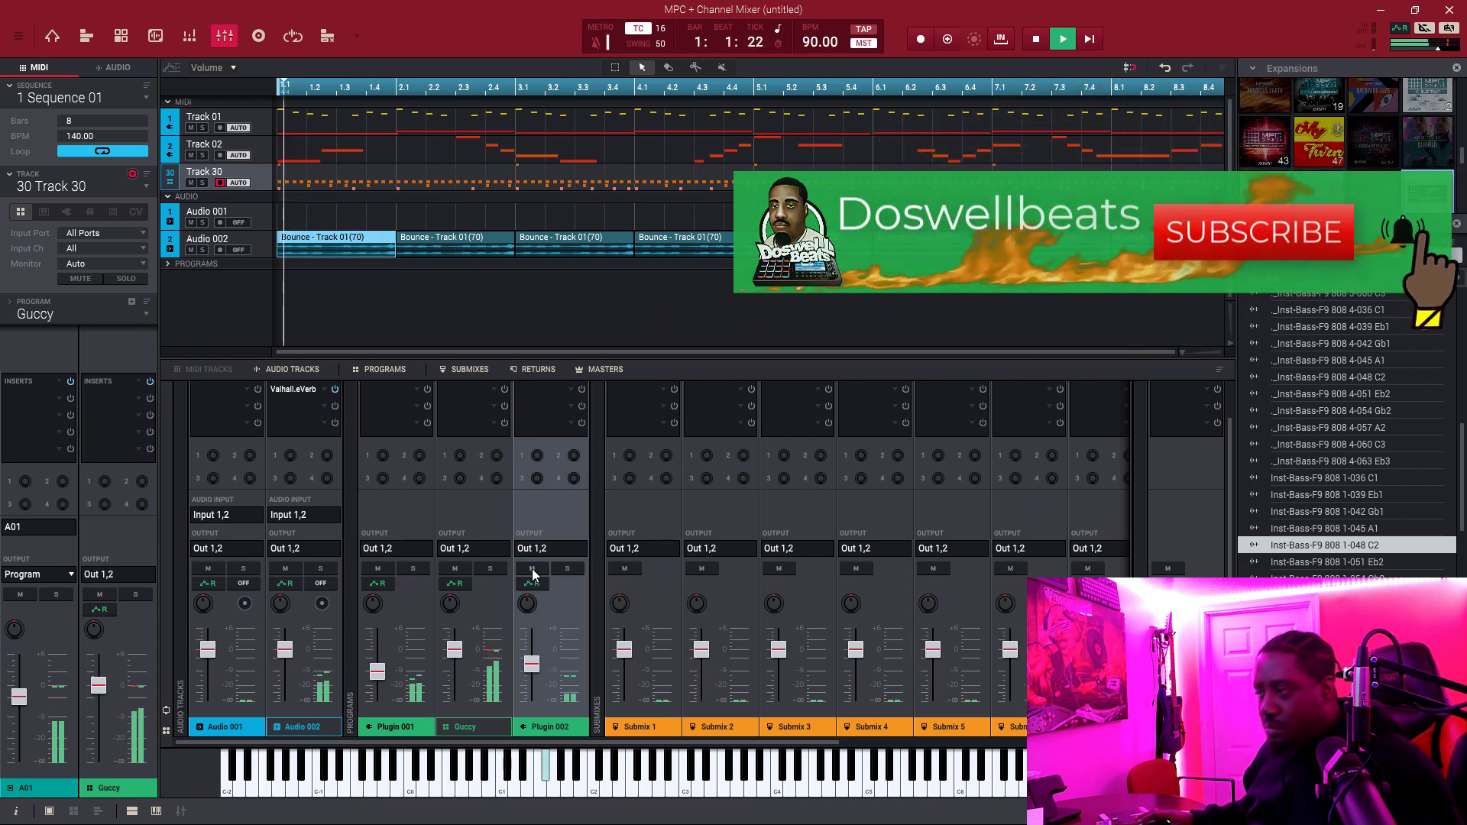
click(532, 568)
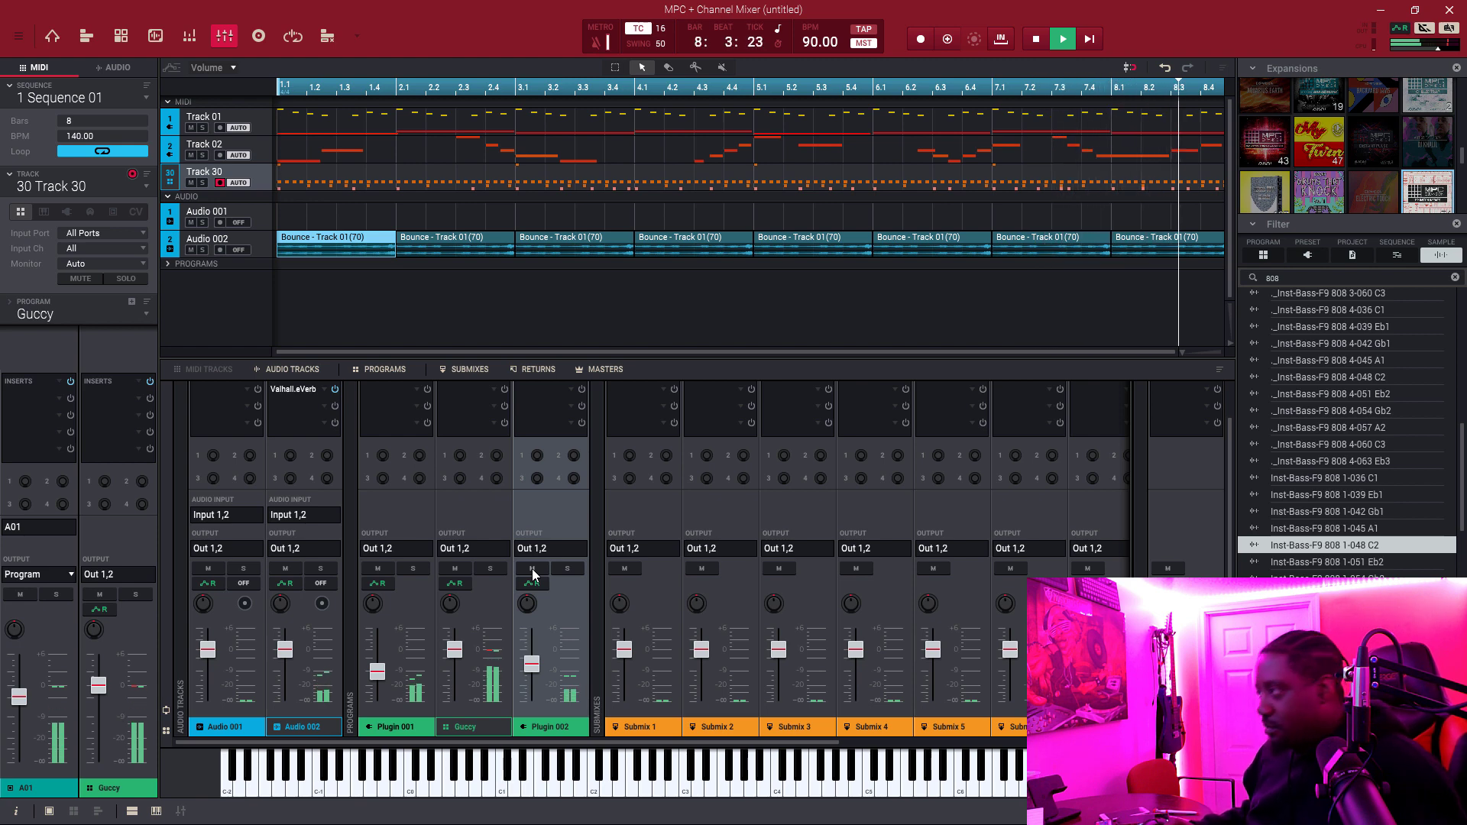
key(space)
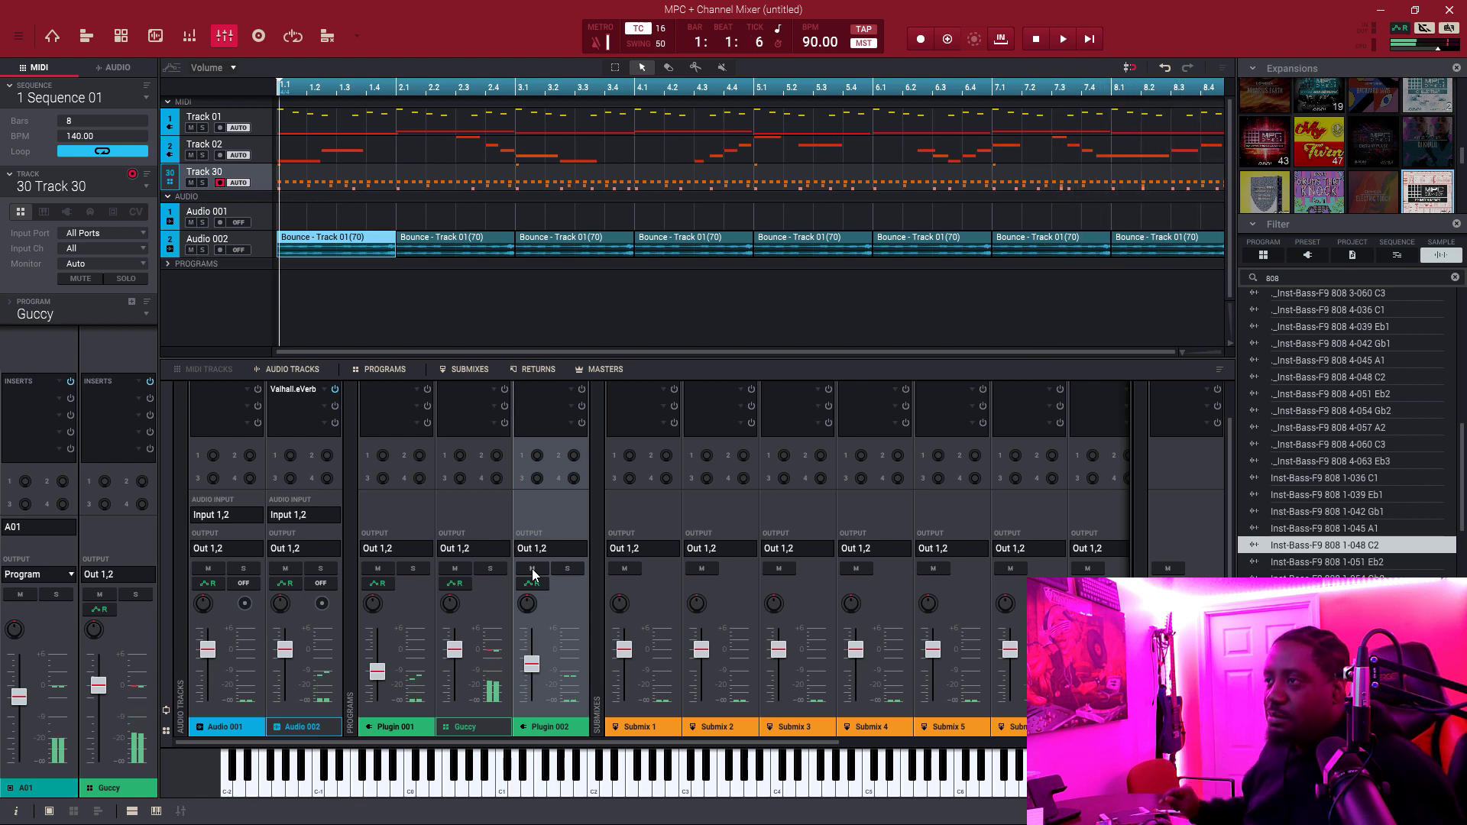
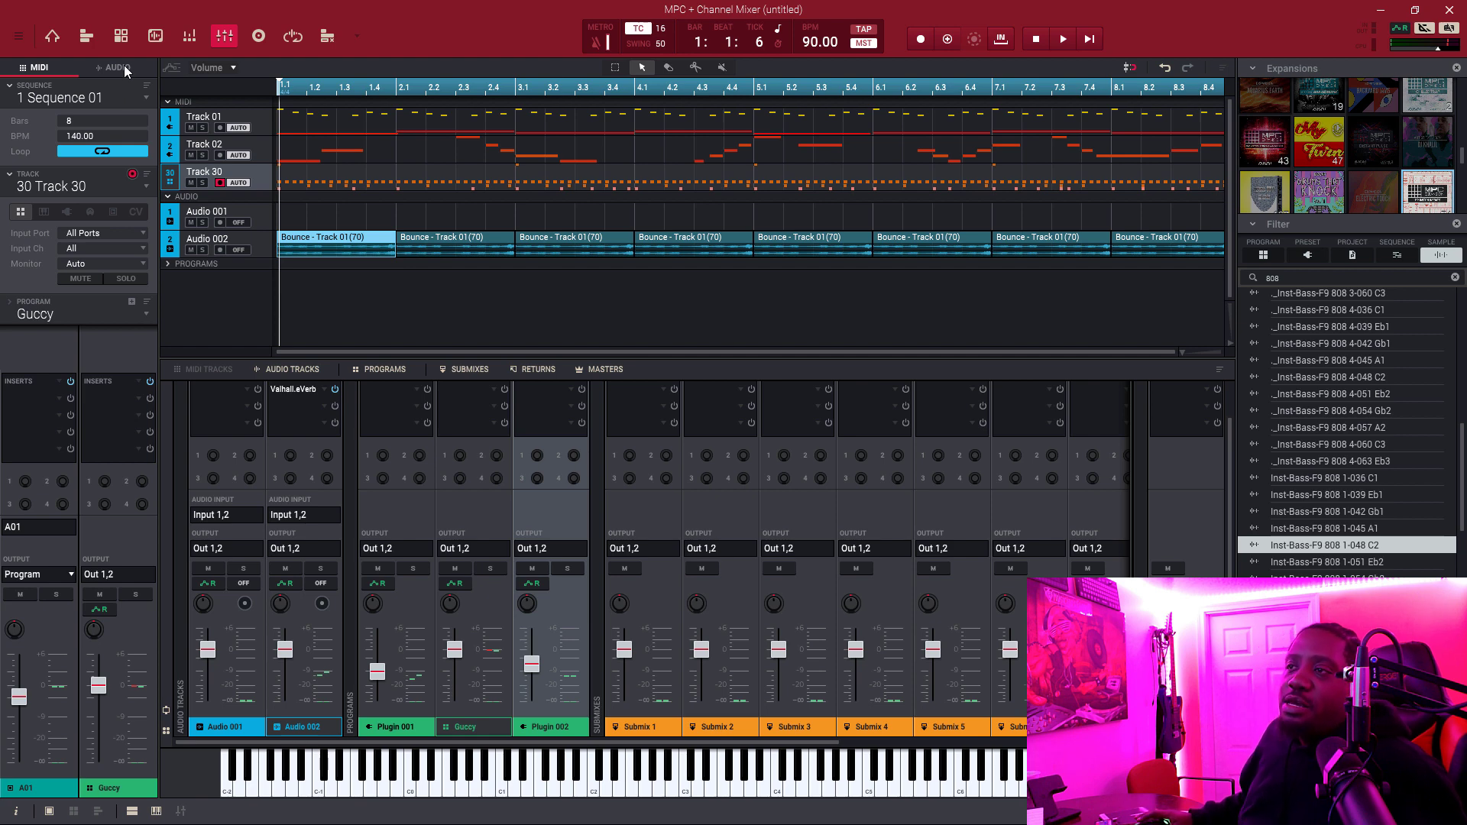
Select unused track 3 in the main view and make it a plugin track
click(53, 35)
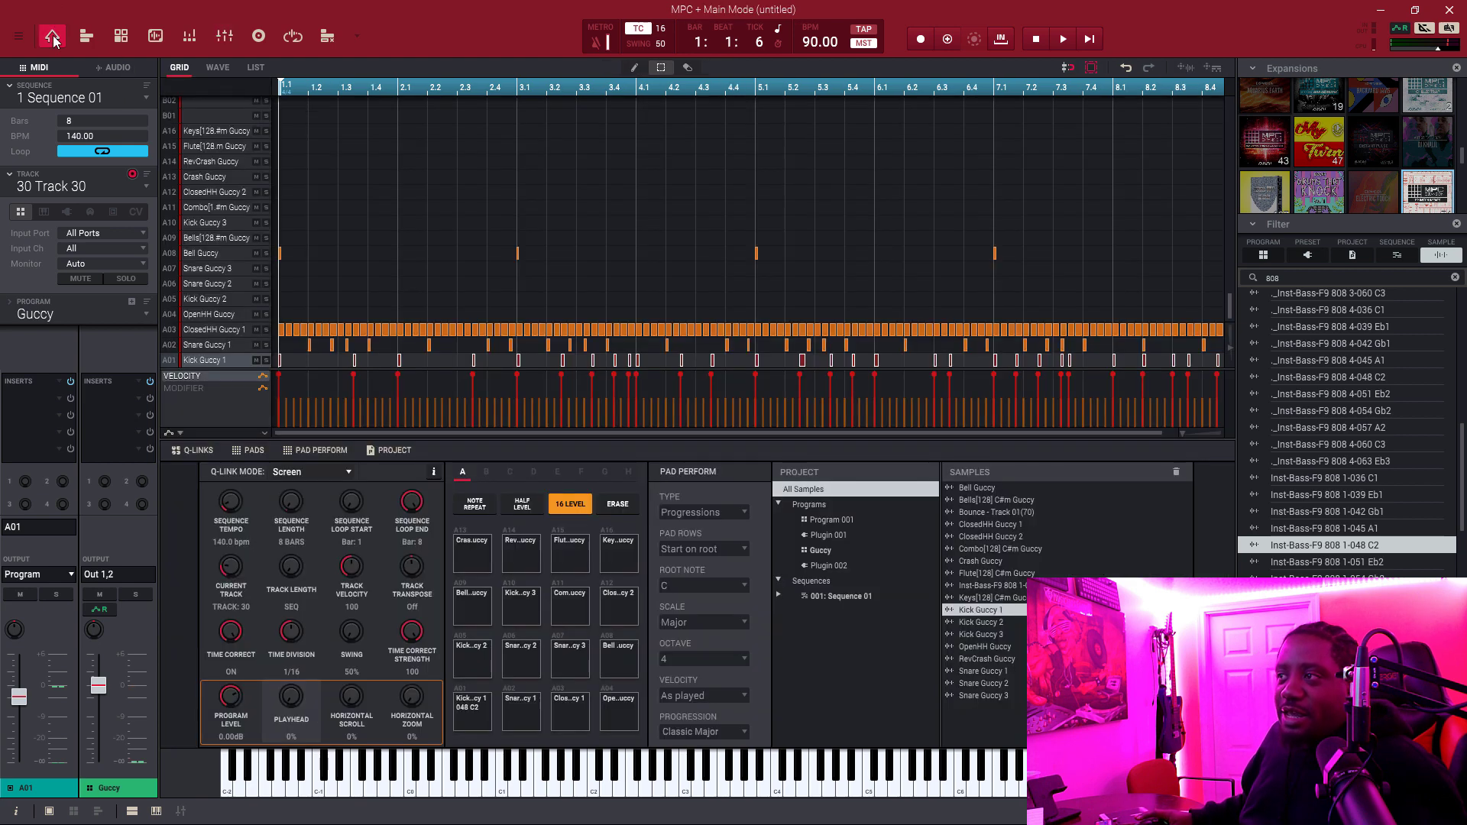
click(51, 185)
click(100, 232)
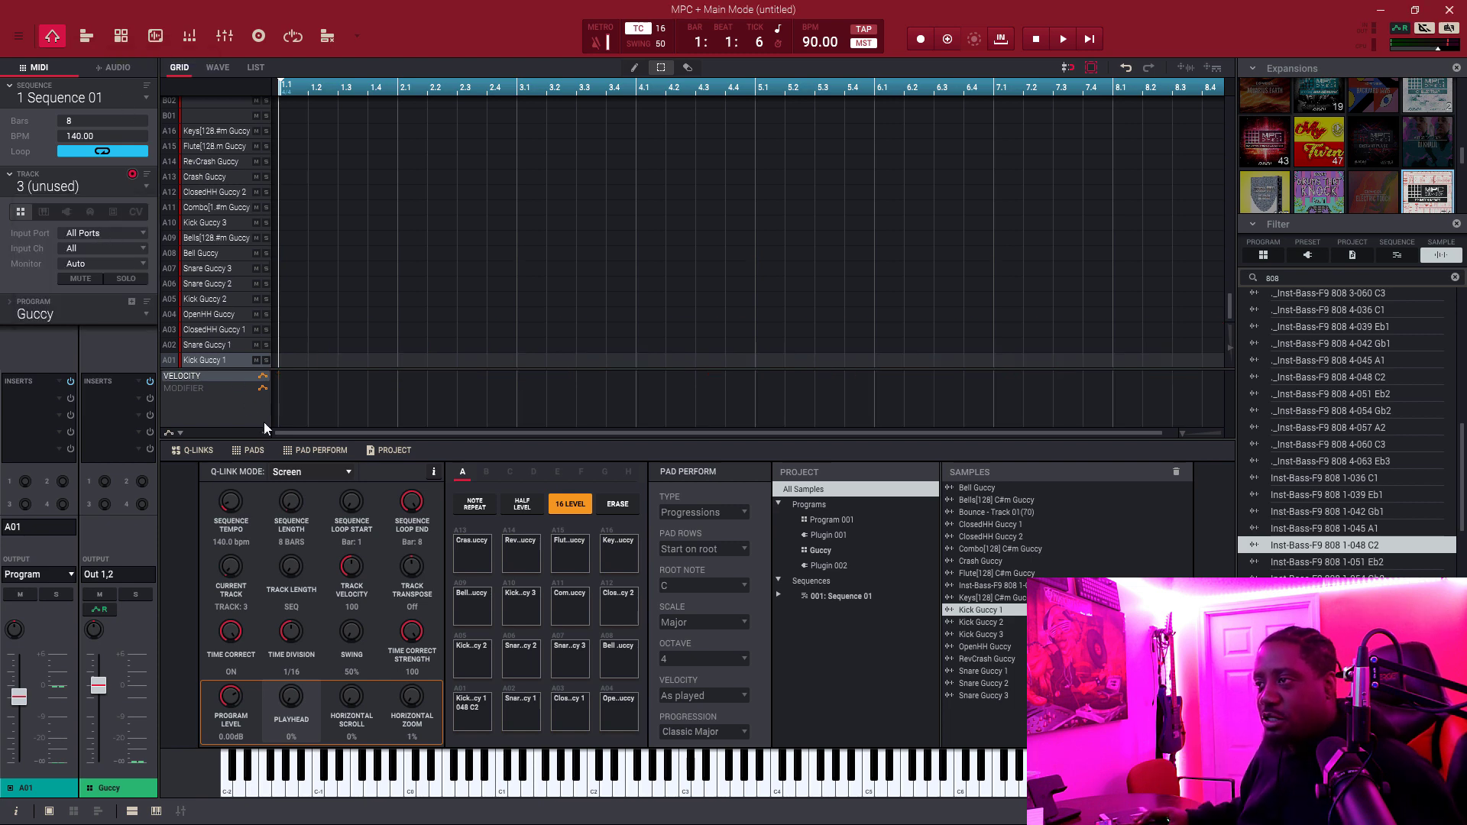
click(66, 211)
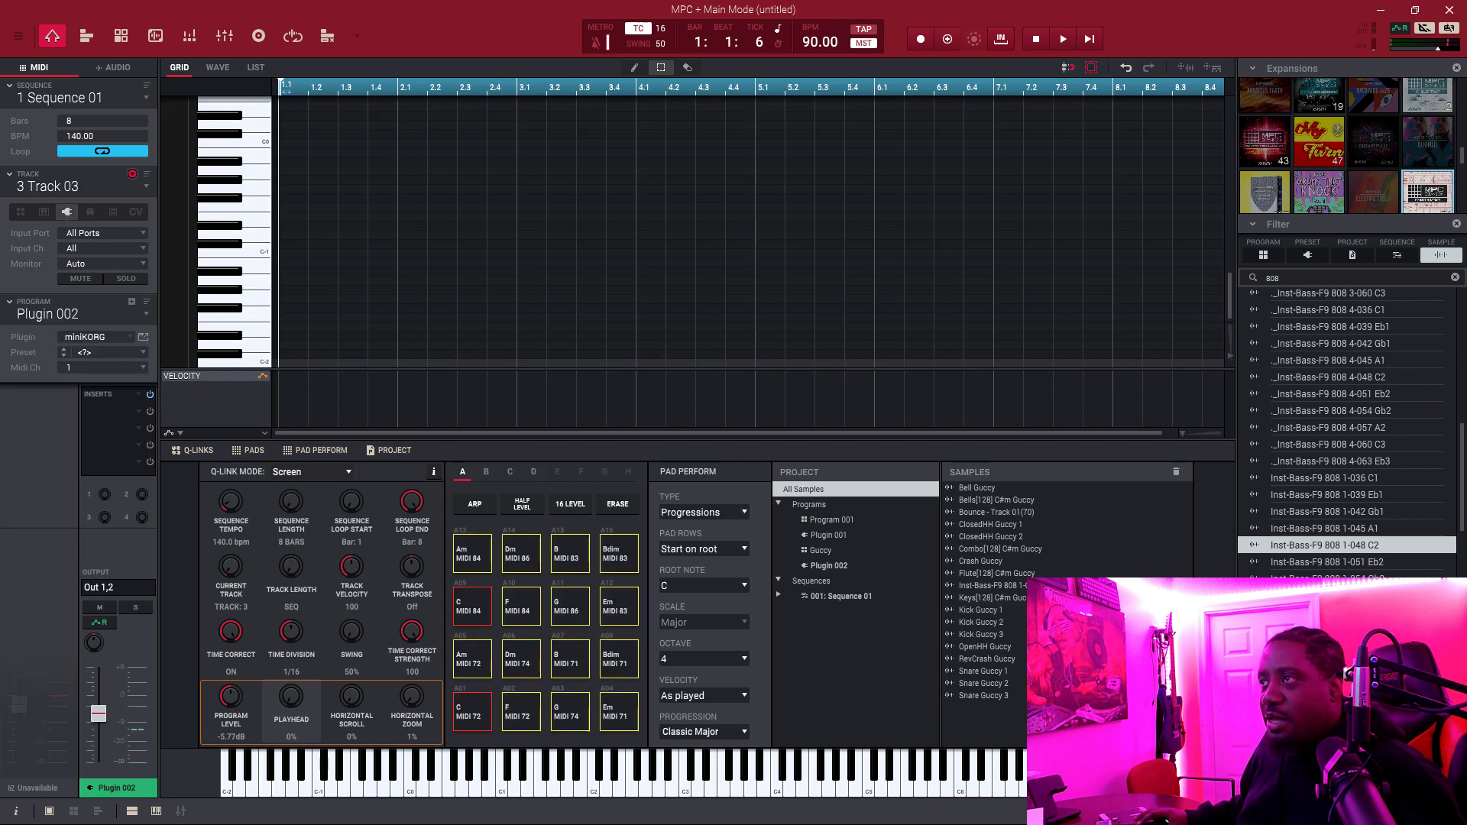
Mute the Guccy and Plugin 002 channels in the mixer and briefly audition the remaining parts
key(ctrl+6)
click(456, 569)
click(532, 568)
key(space)
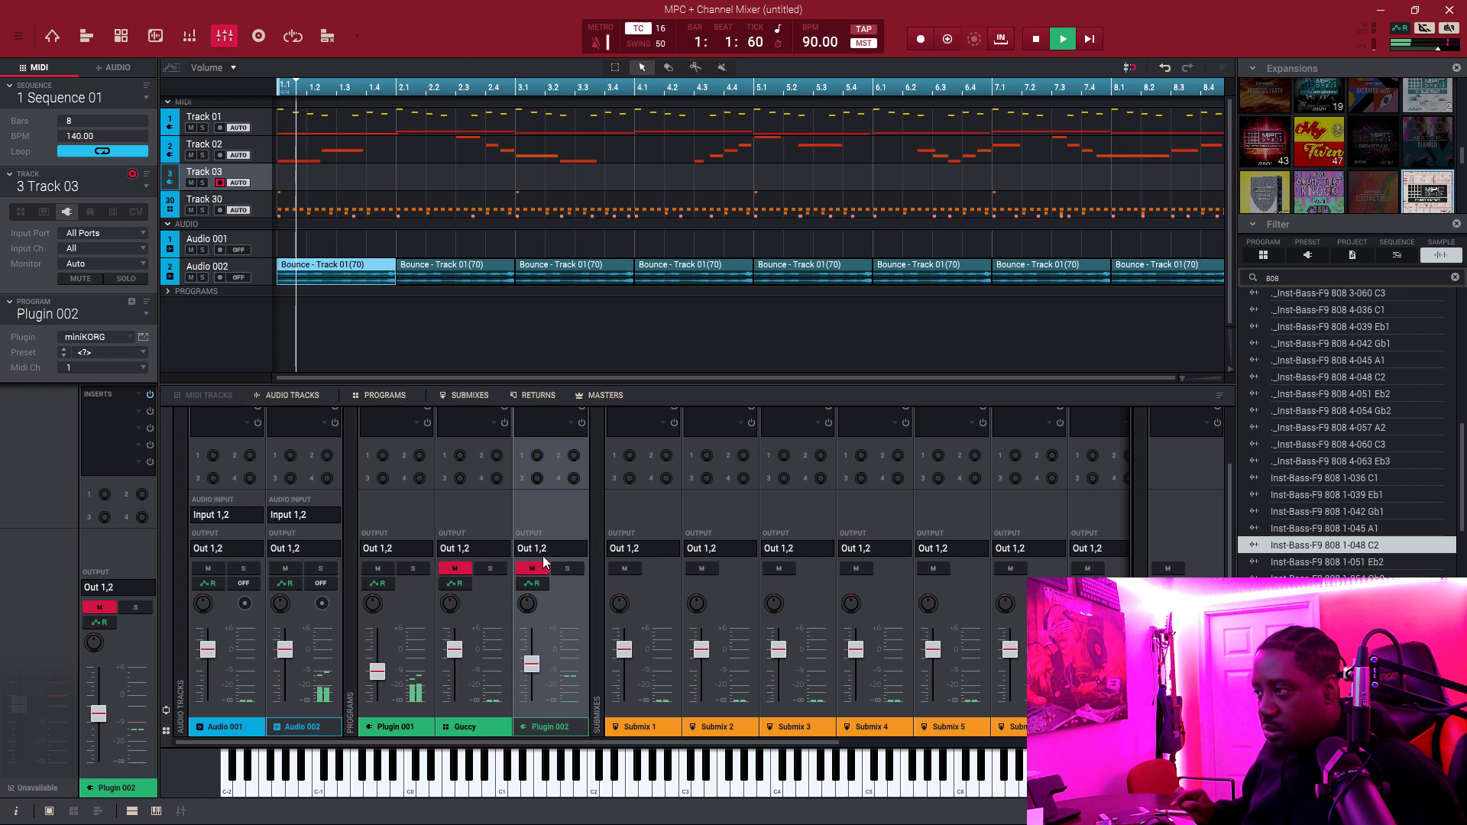
key(space)
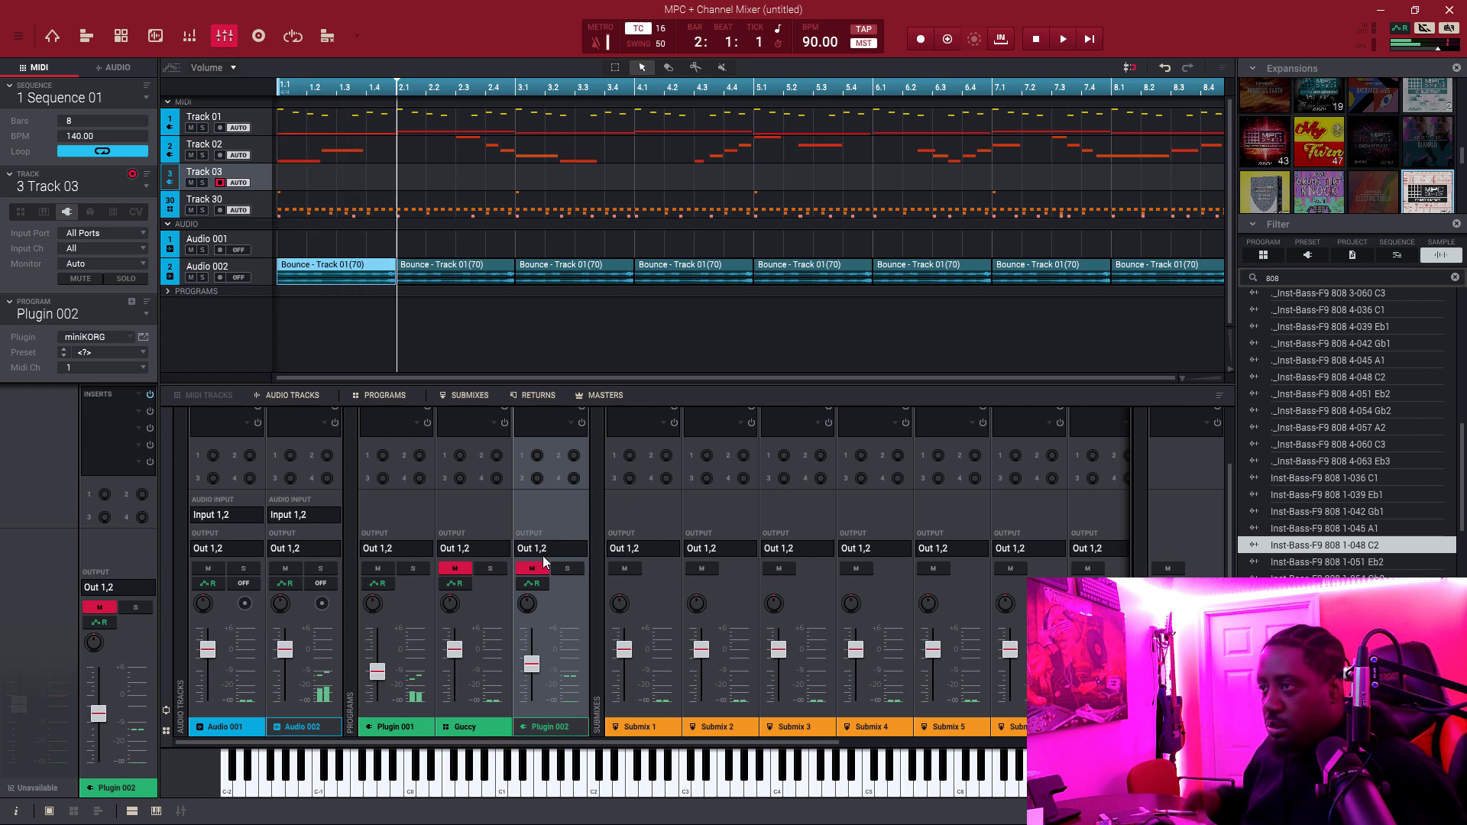
Create a new plugin program for Track 03 and load Melody Sauce 2 into it
click(51, 36)
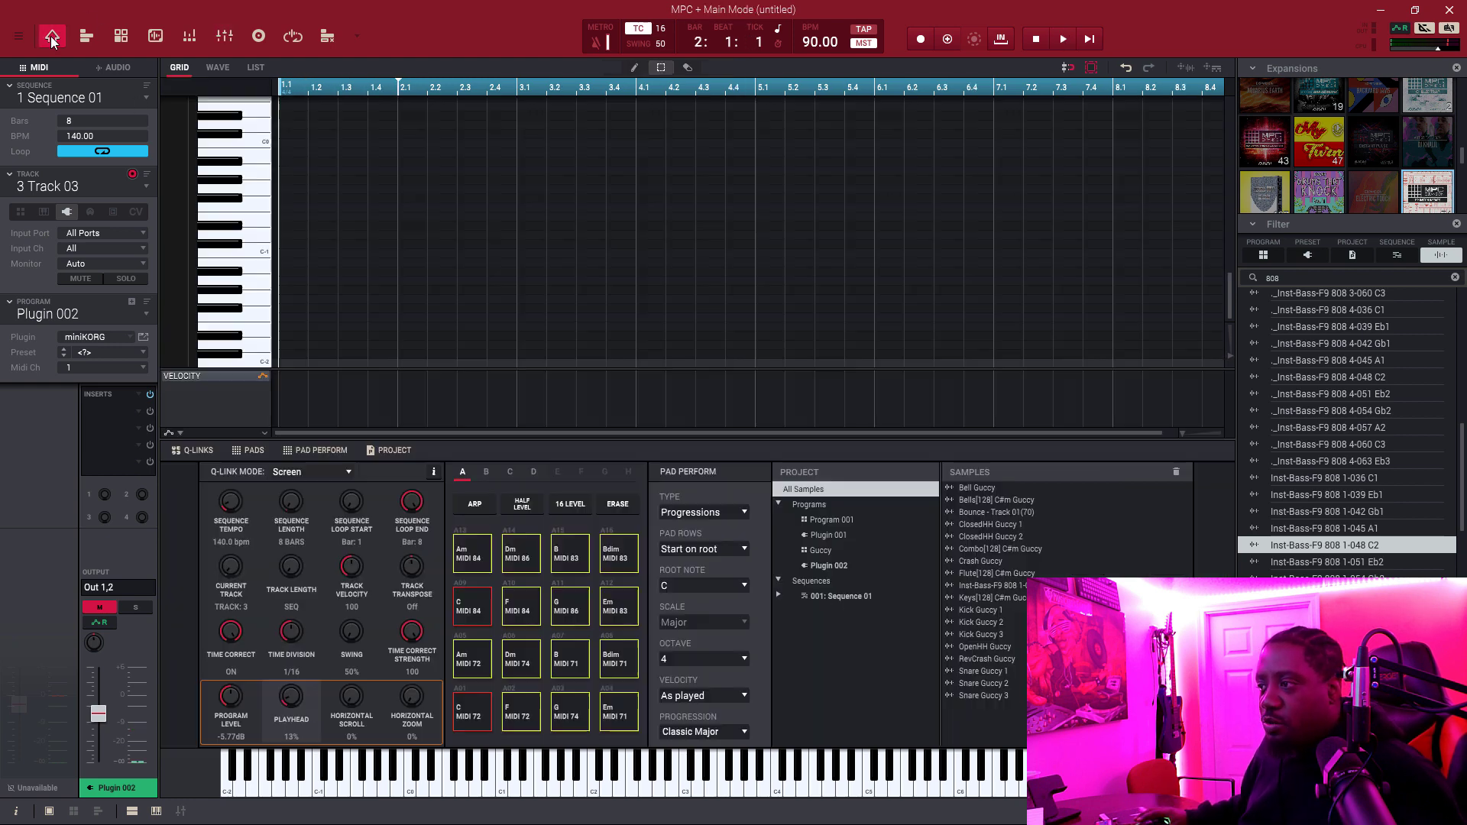
click(130, 302)
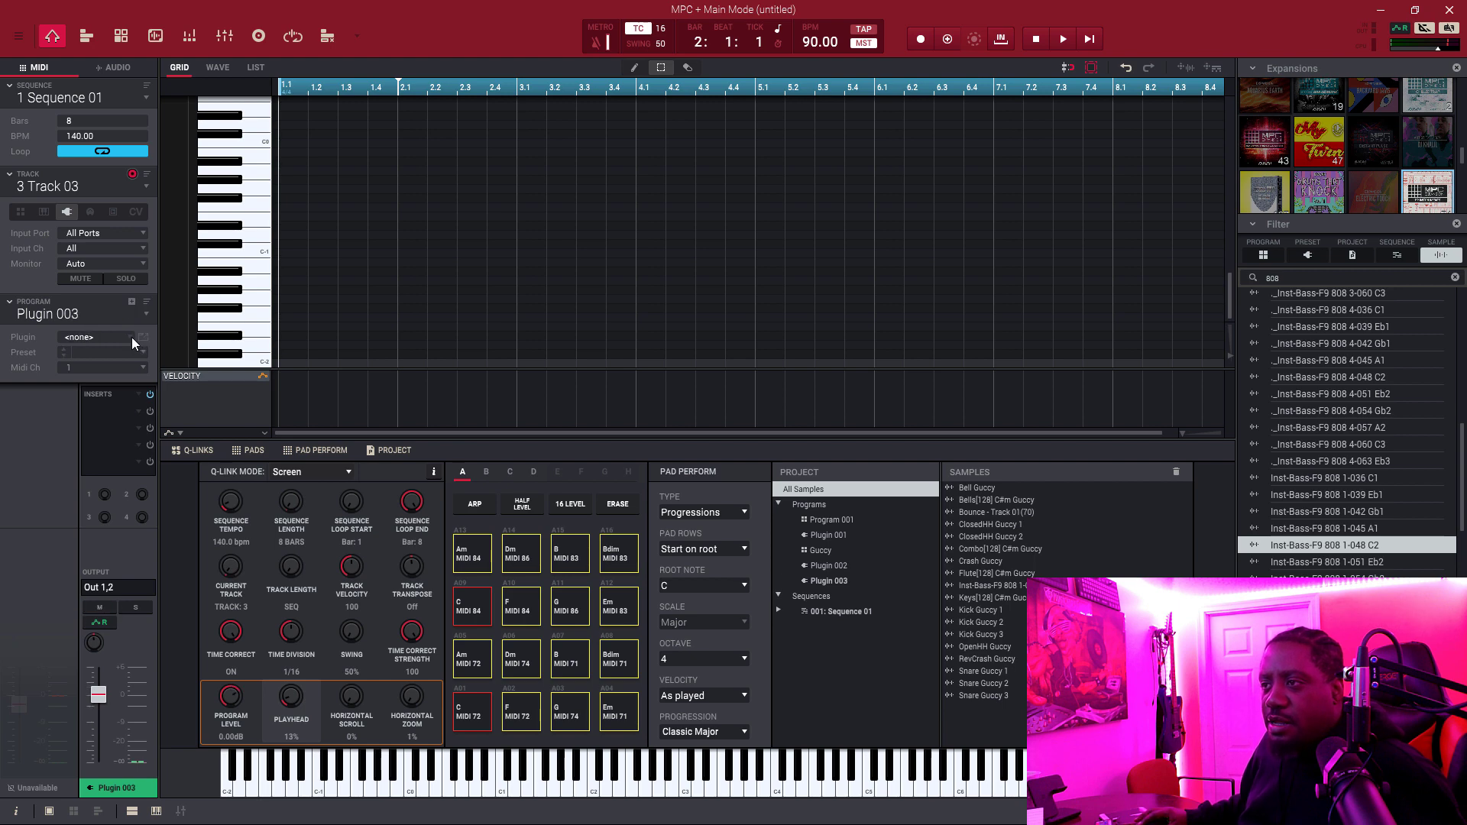
click(132, 338)
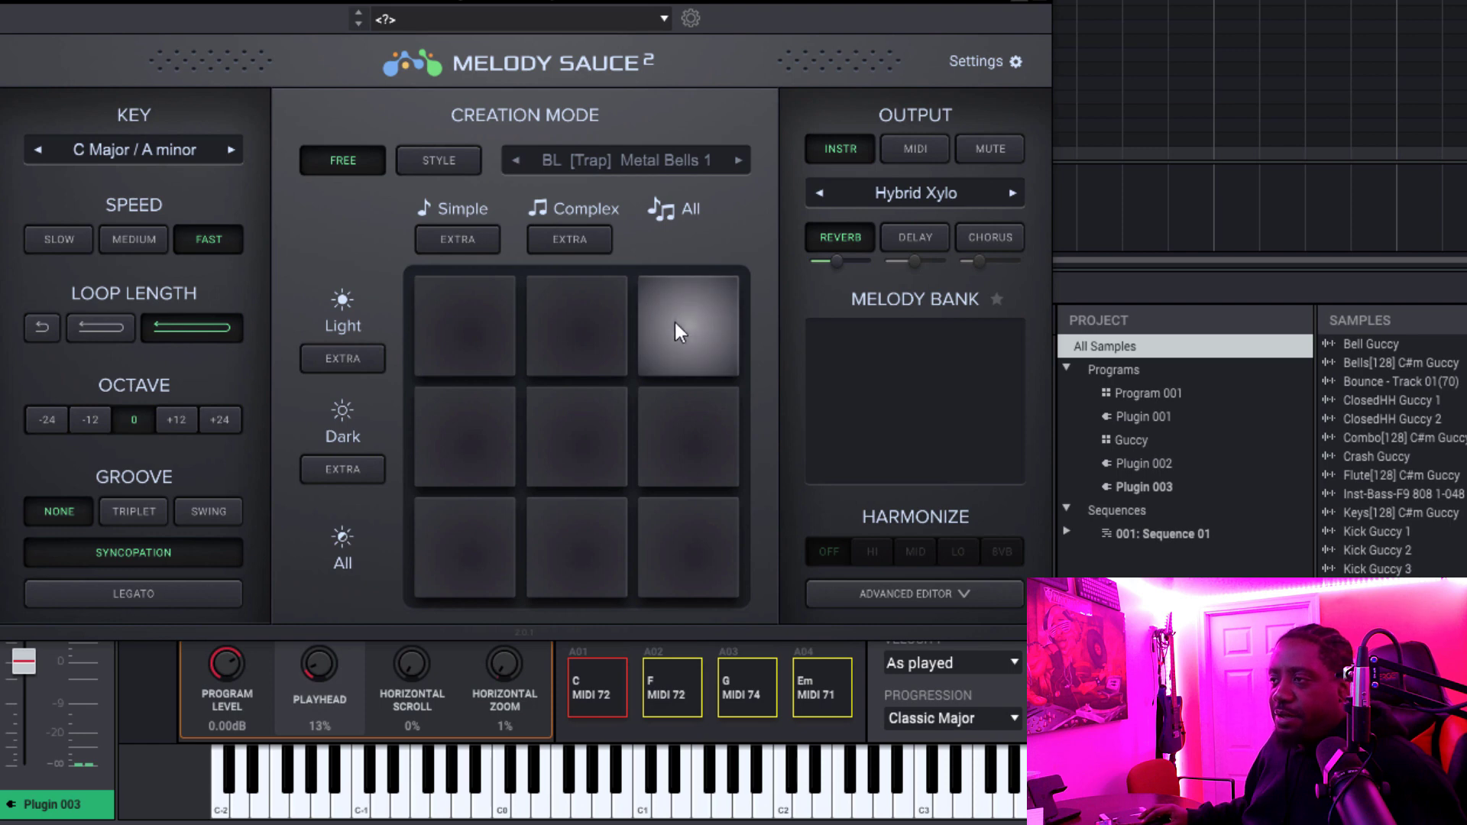
Keep Melody Sauce 2 in C Major / A minor and generate a Light Simple melody and a Light Complex melody
click(149, 147)
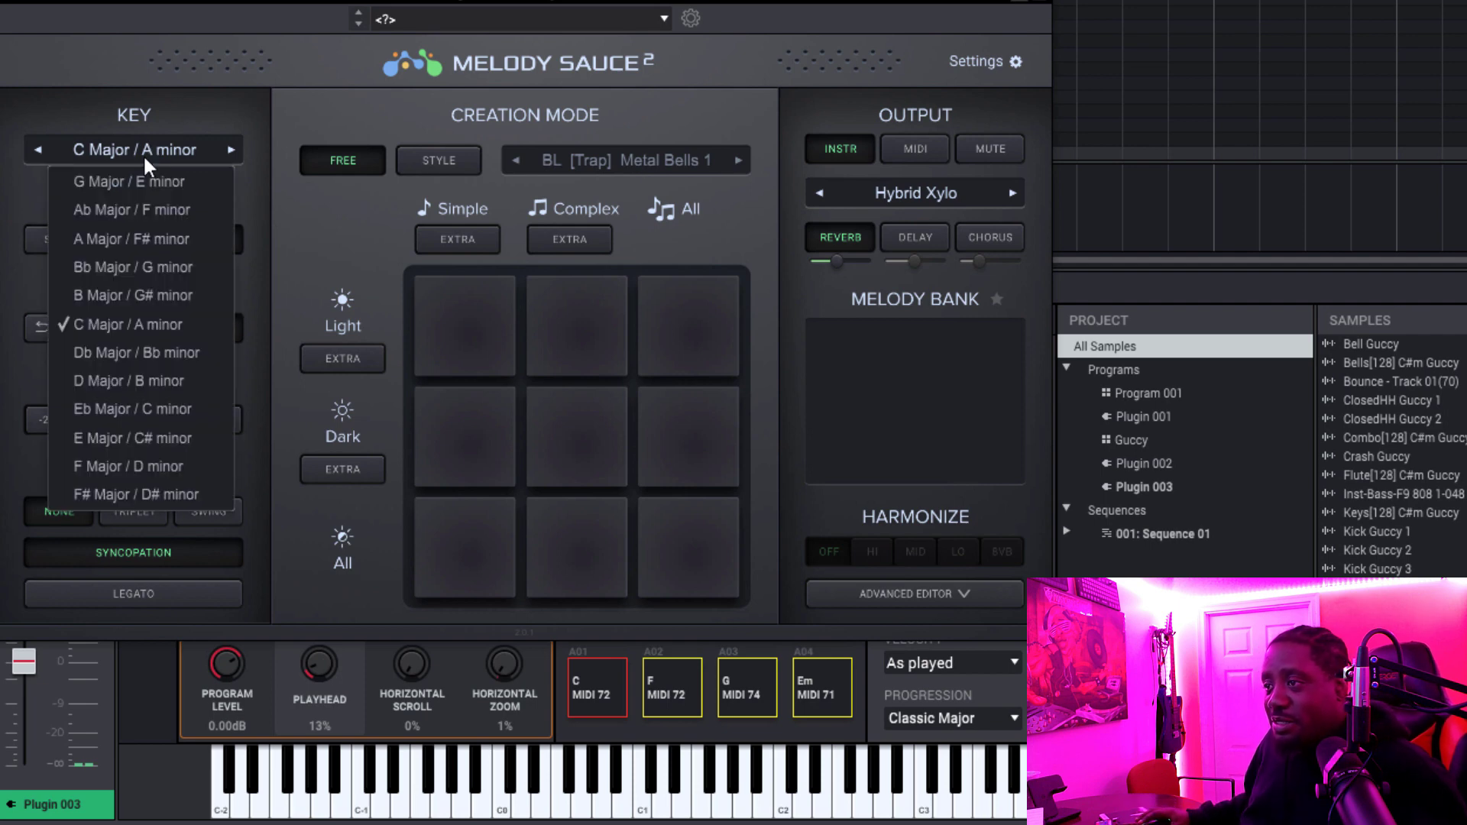
click(152, 324)
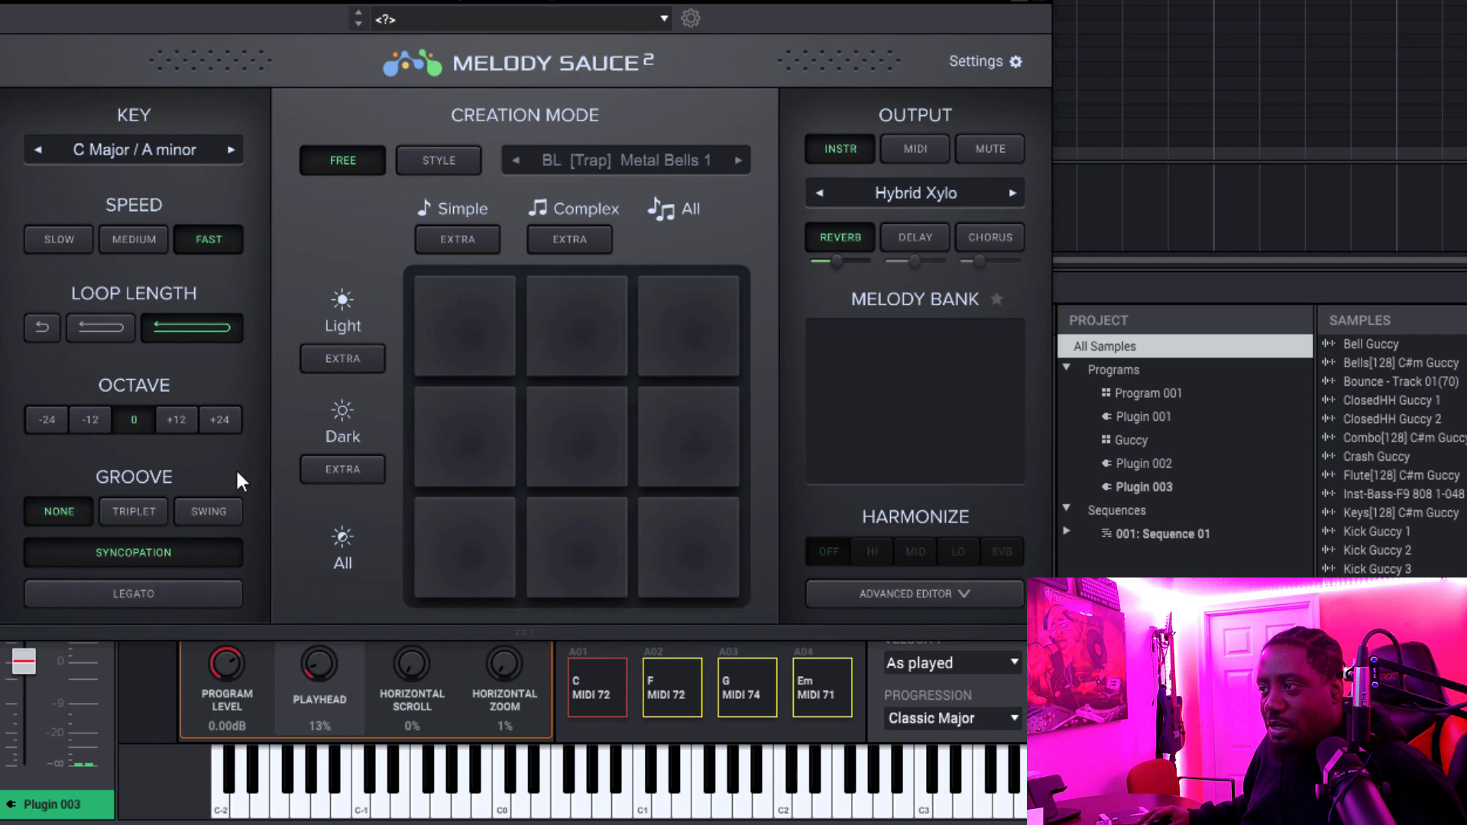
click(486, 354)
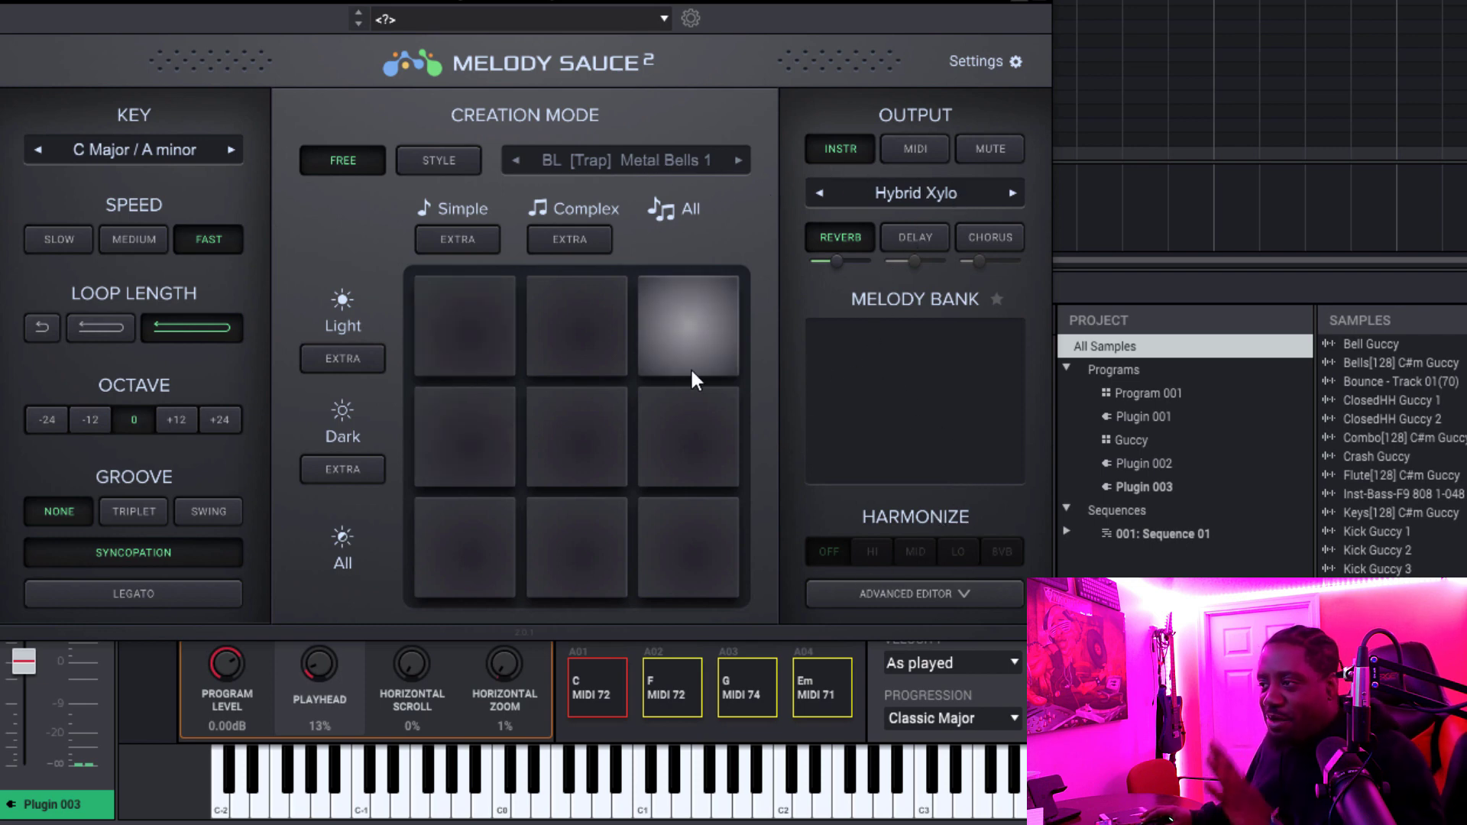
click(459, 328)
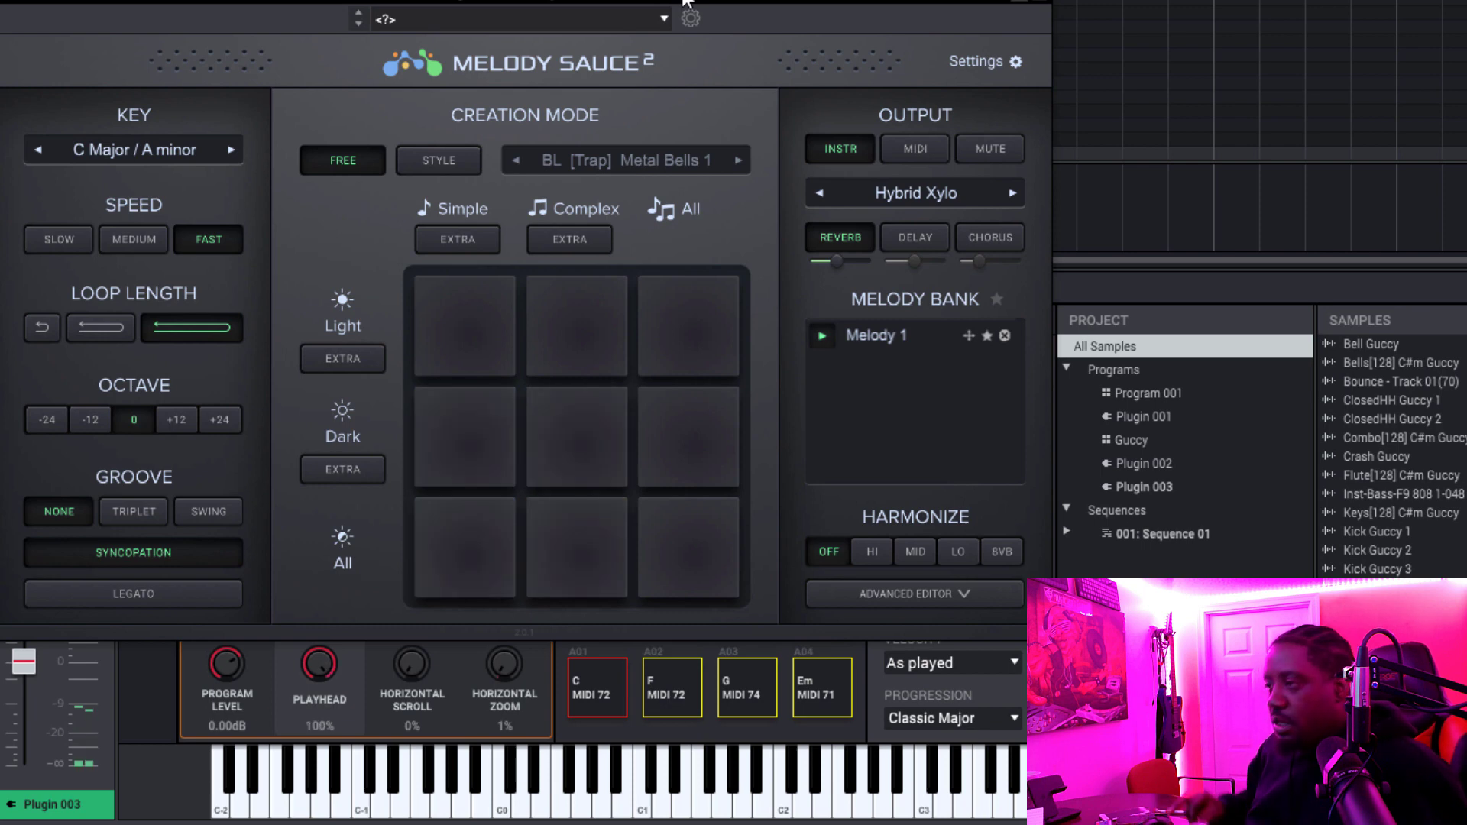
click(582, 332)
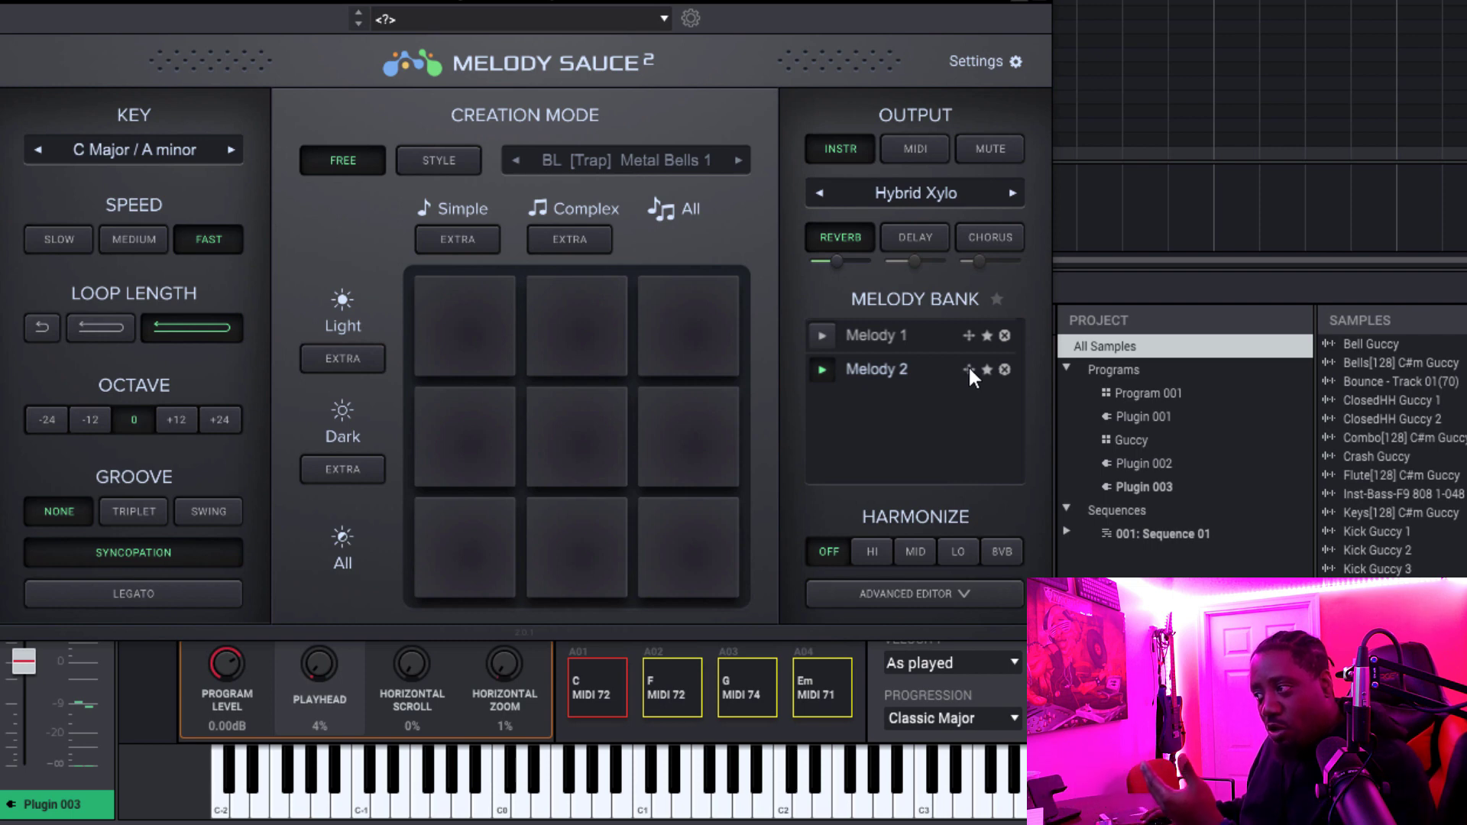
Export Melody 2 from the Melody Bank into the project, loading it into unused sequence 2
drag(968, 365, 1150, 0)
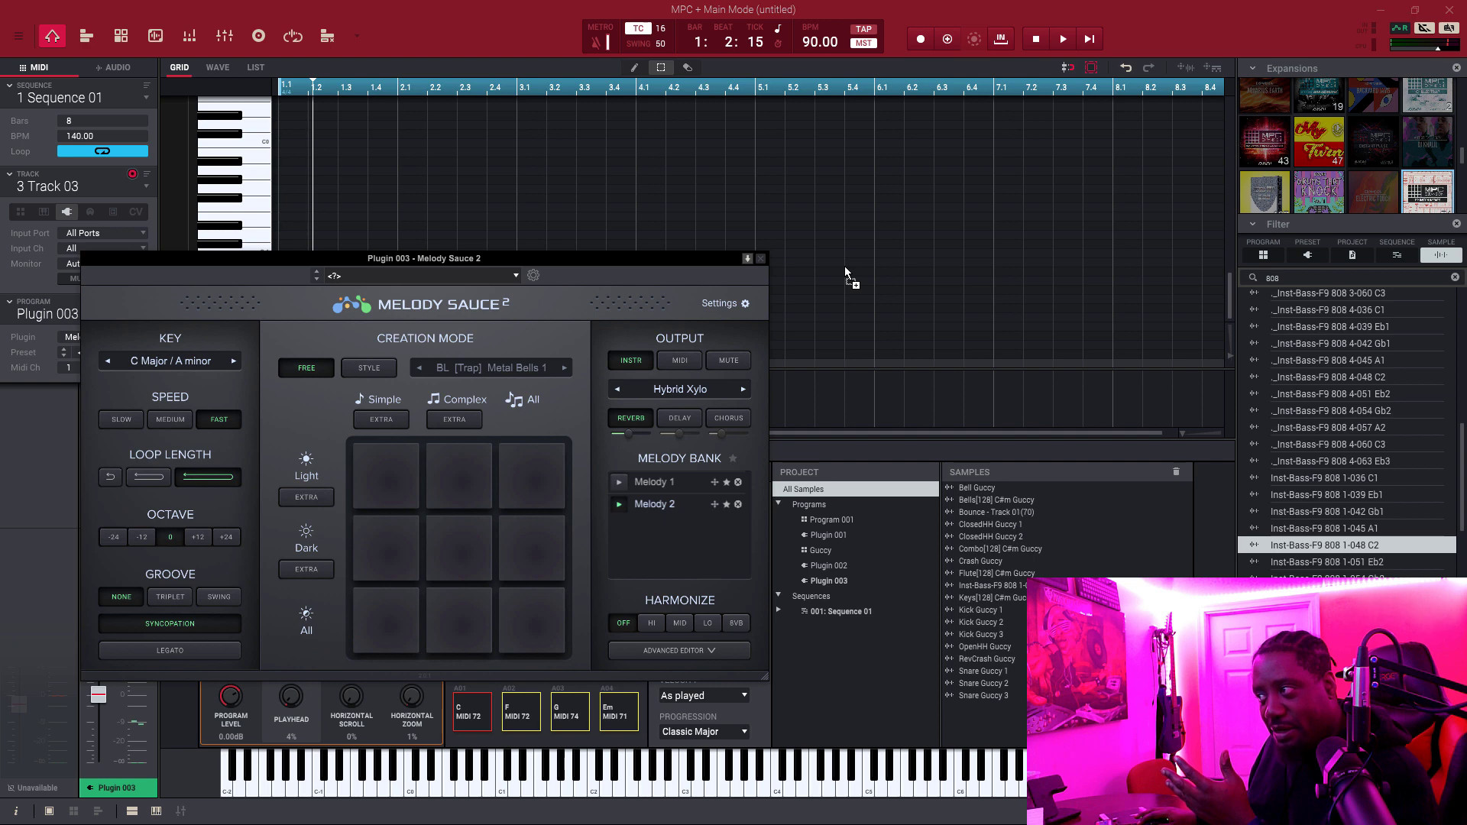
drag(845, 266, 845, 266)
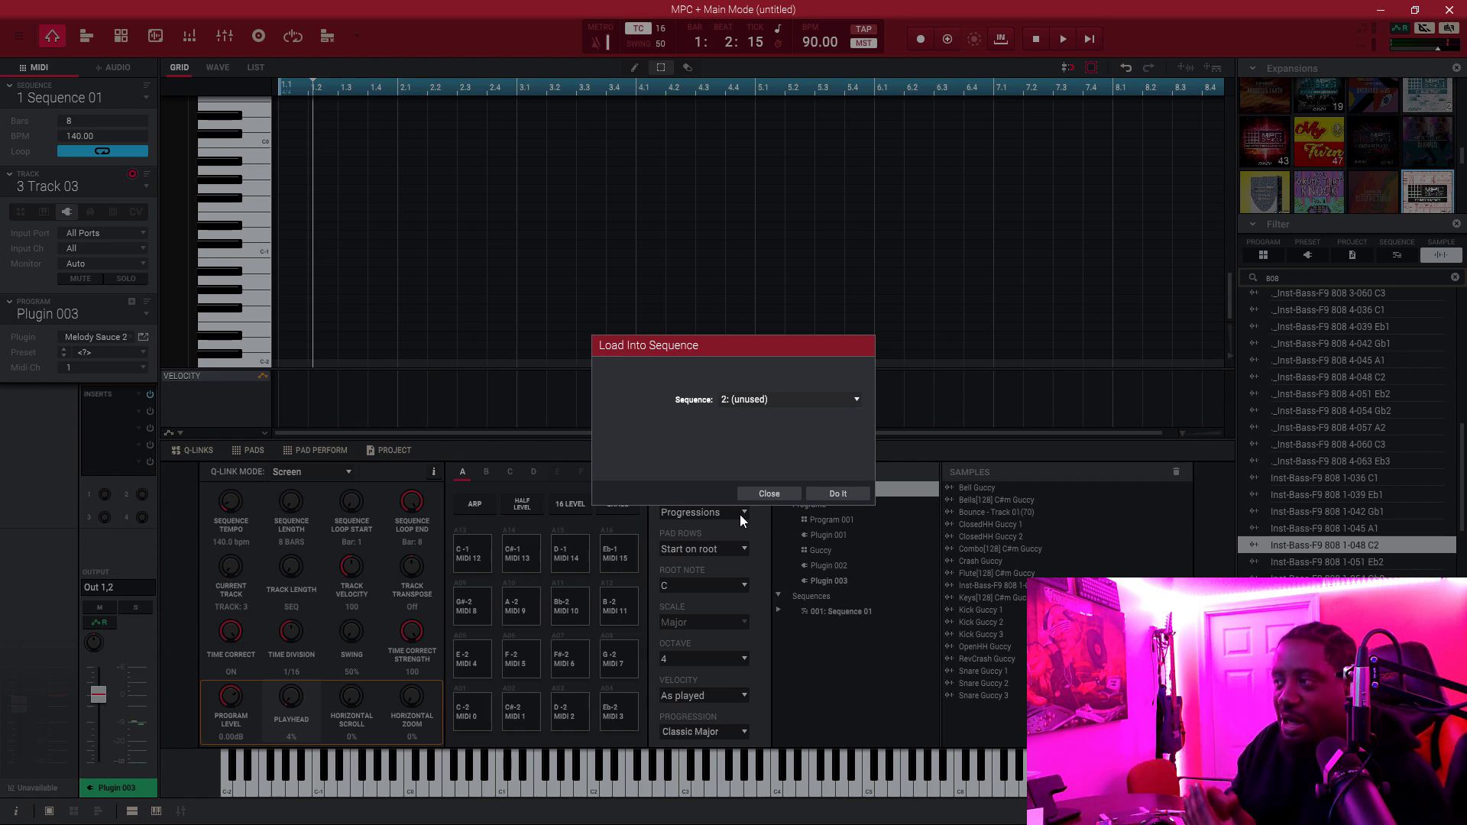
click(840, 495)
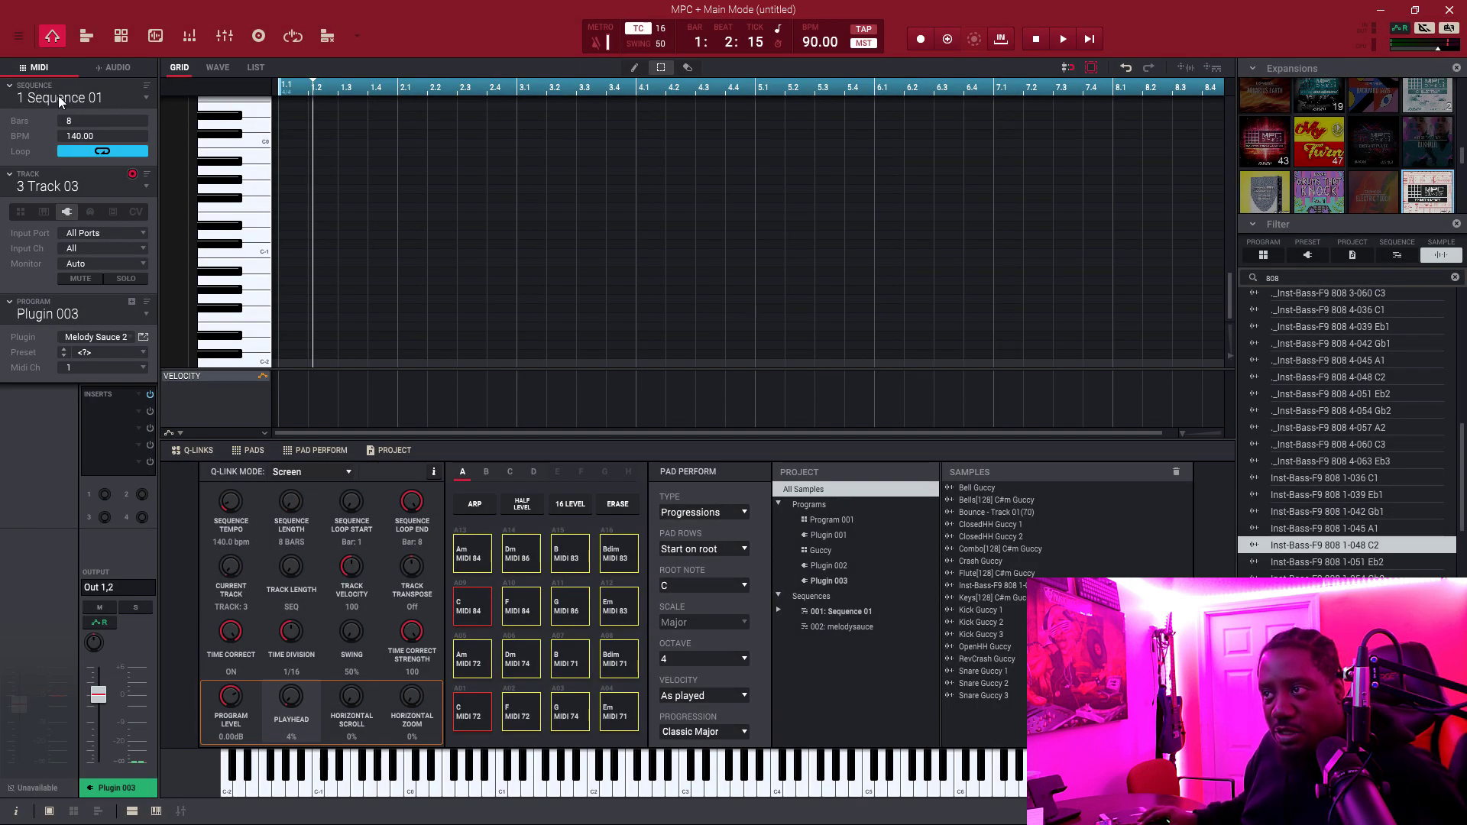
Switch to the melodysauce sequence and select its Track 01
click(144, 98)
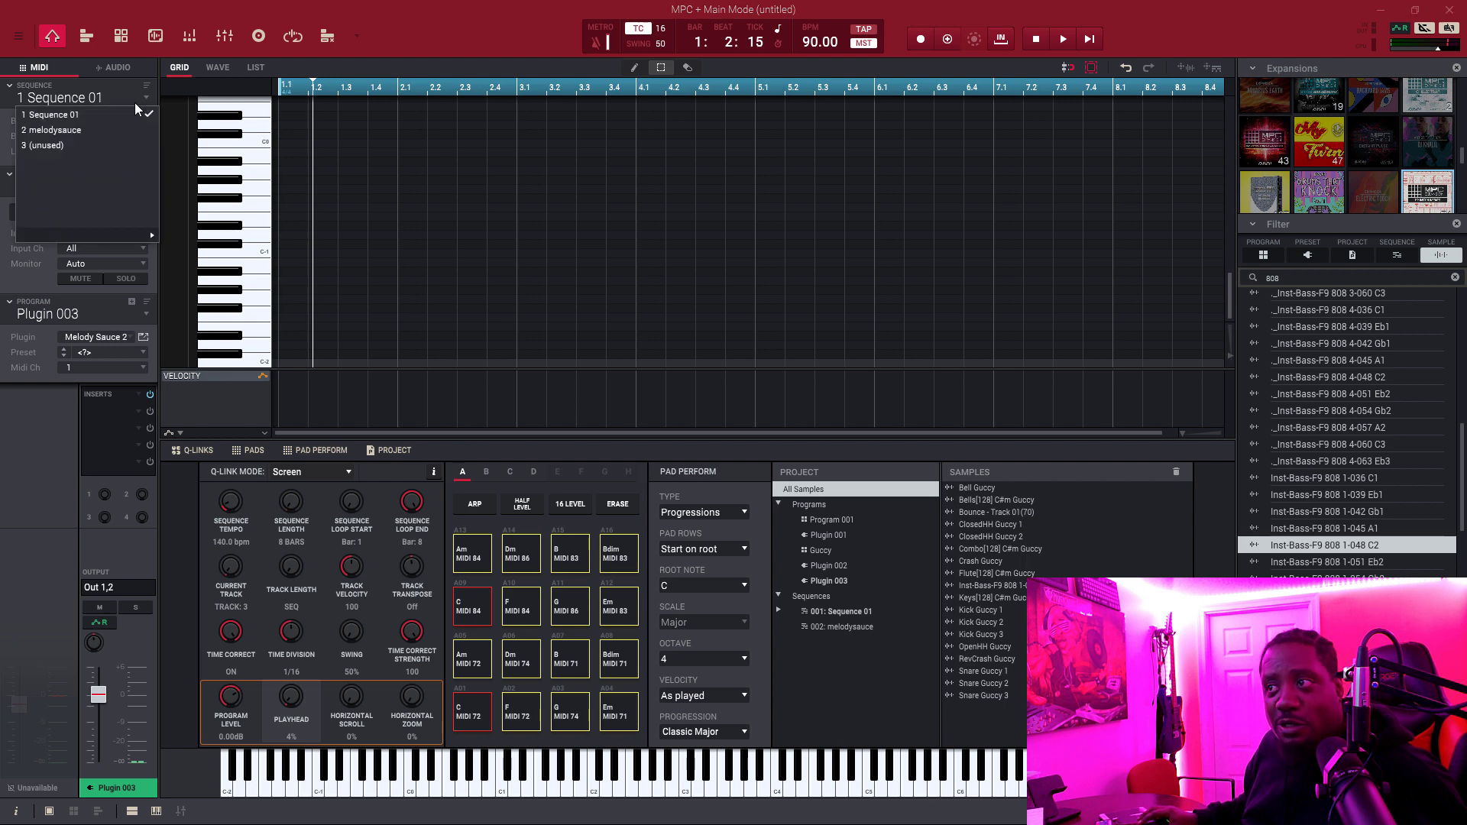
click(67, 130)
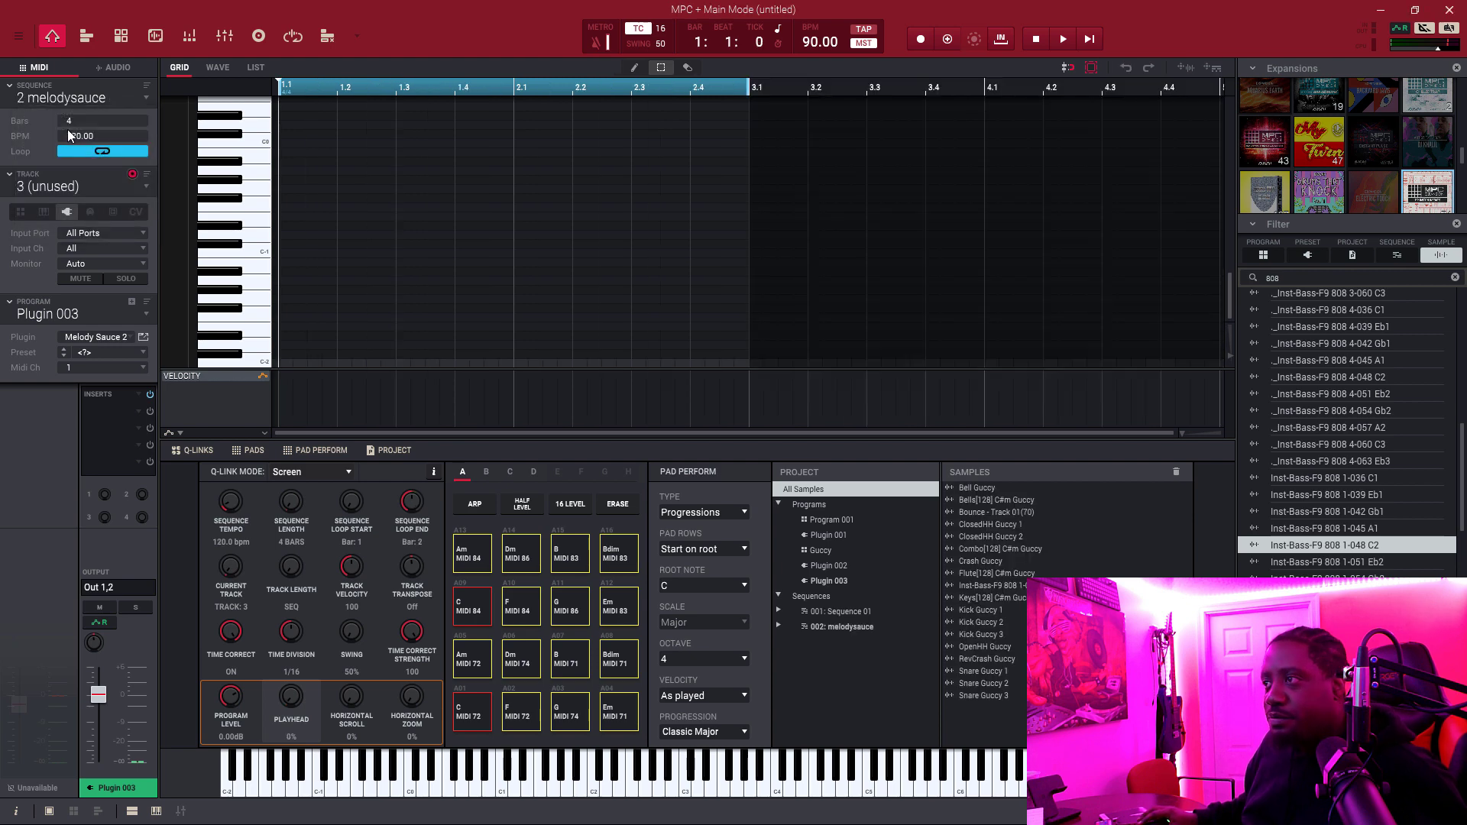
click(129, 187)
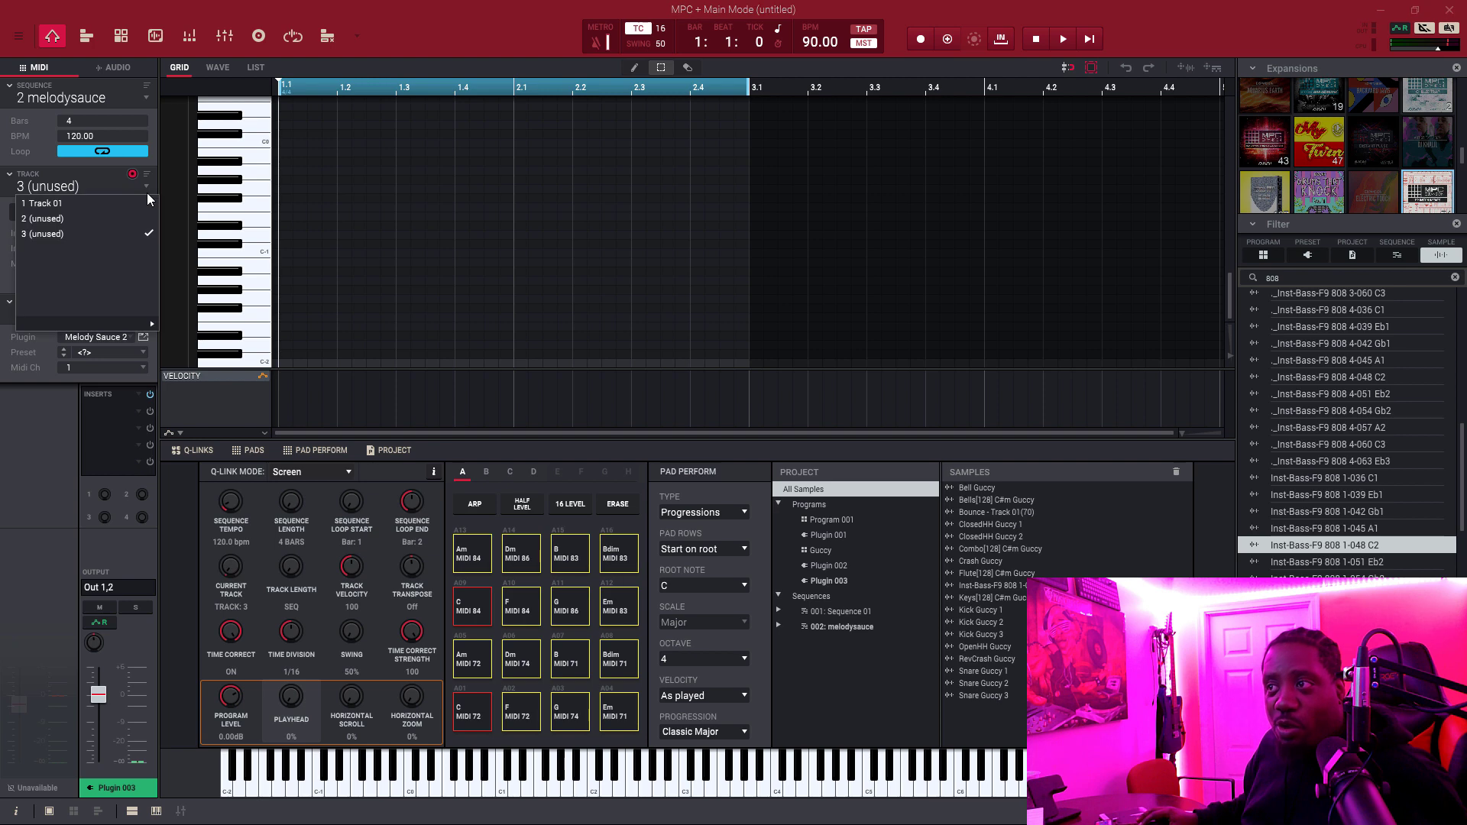
click(95, 201)
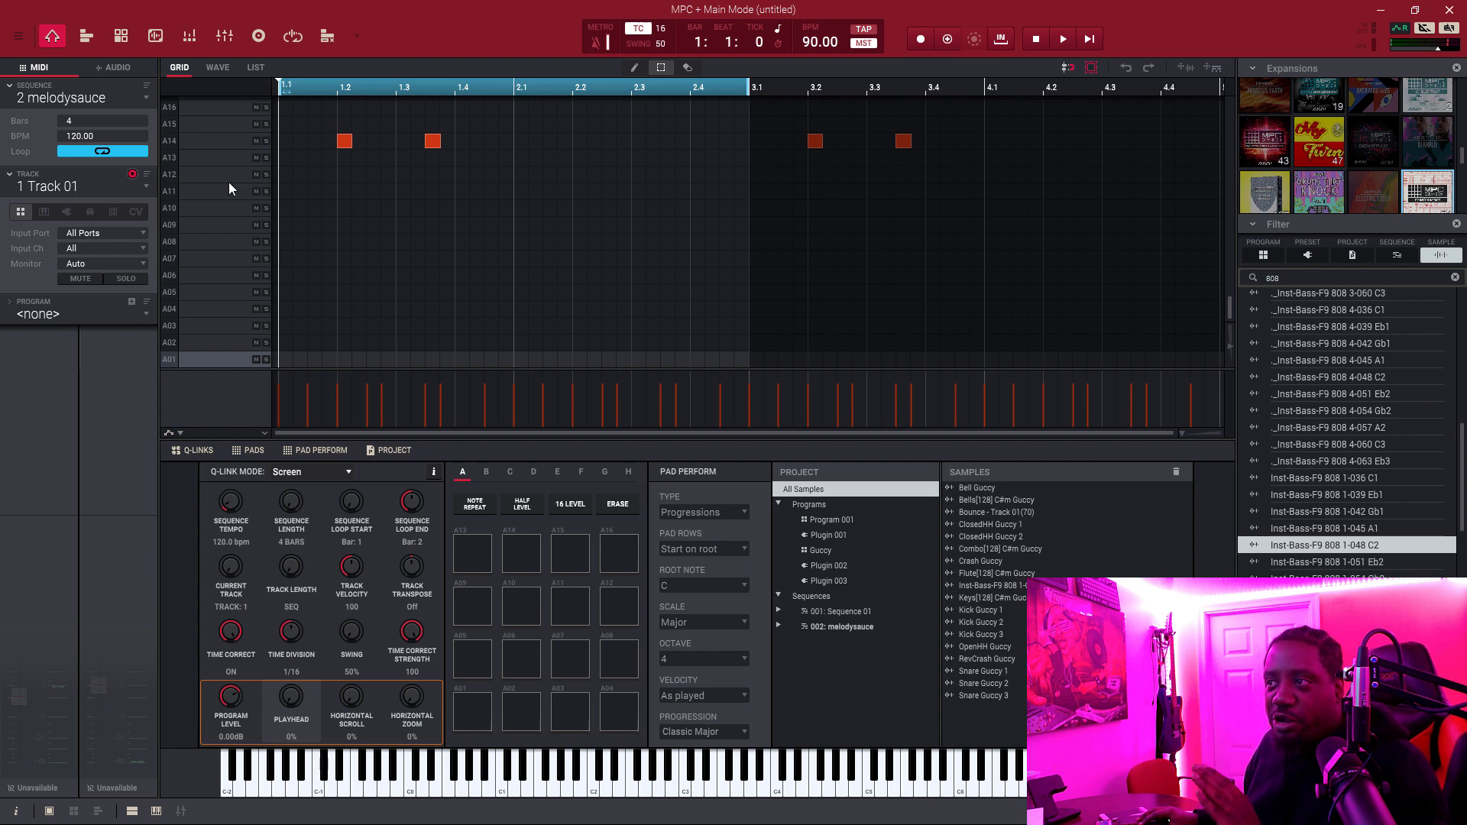
Make Track 01 a plugin track playing Plugin 003, and extend the sequence loop to the end of bar 4
scroll(459, 256, up, 4)
scroll(465, 259, down, 1)
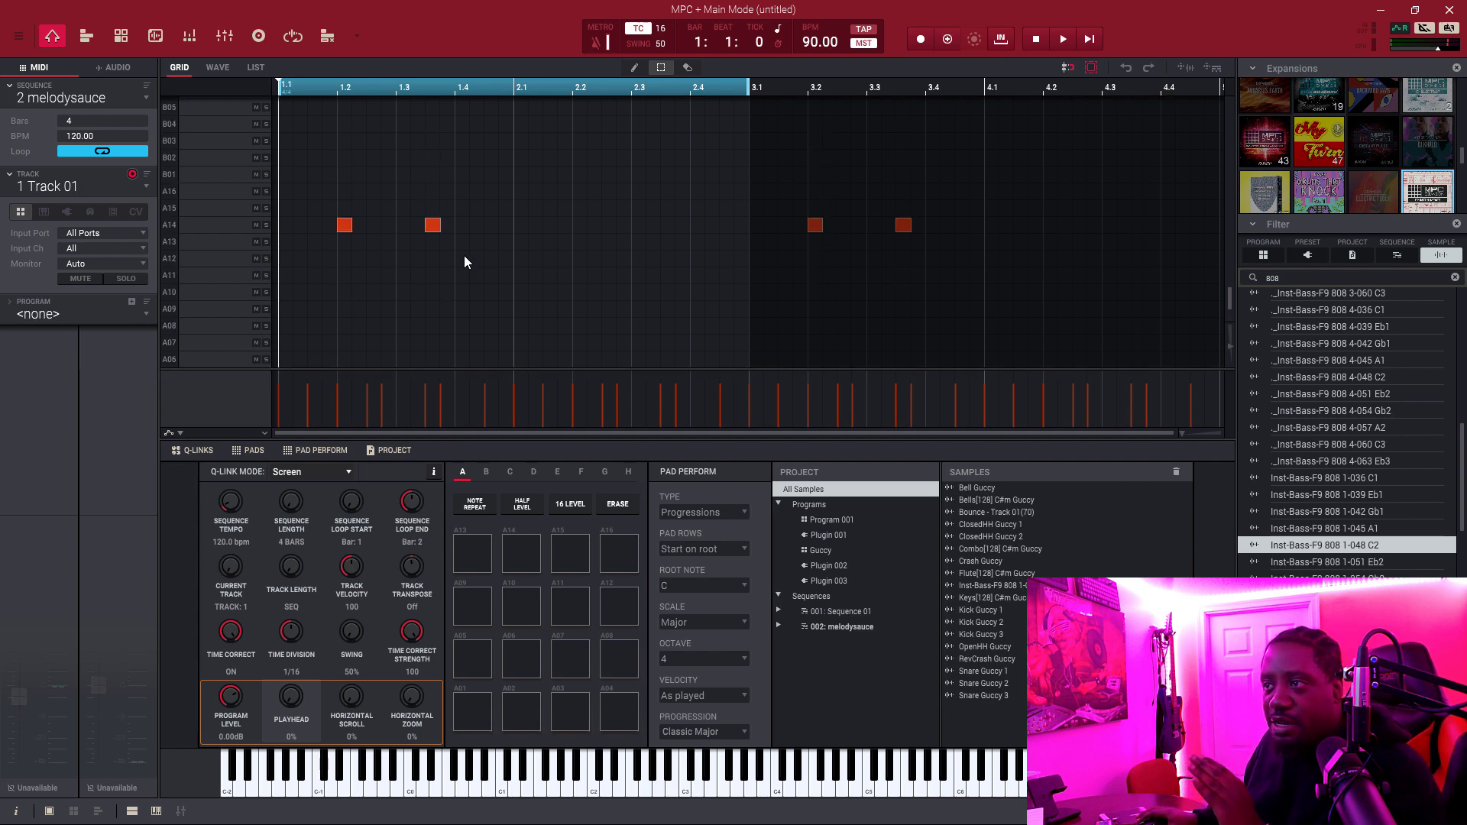
click(66, 211)
scroll(550, 229, up, 10)
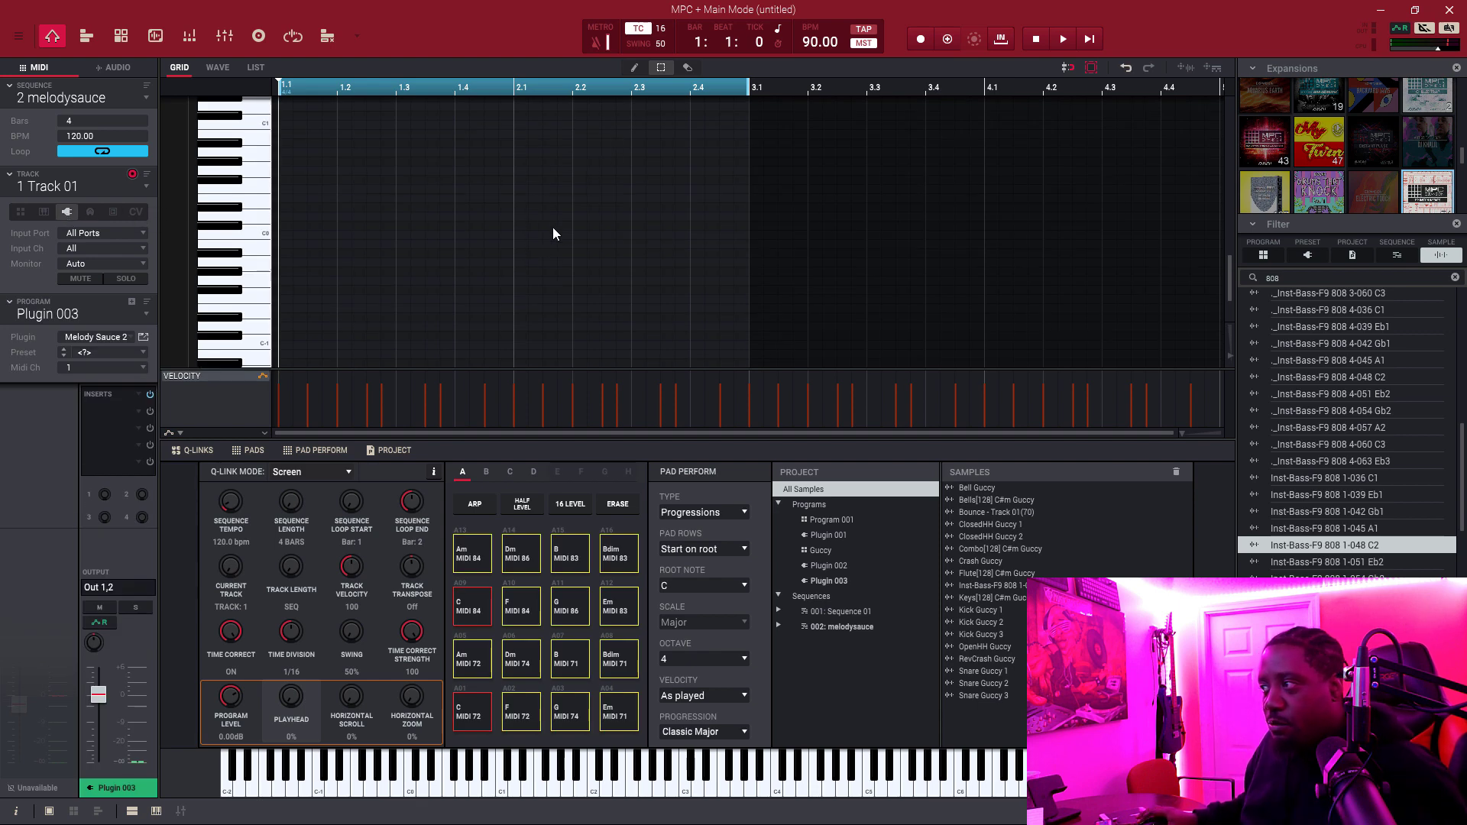
scroll(562, 230, up, 7)
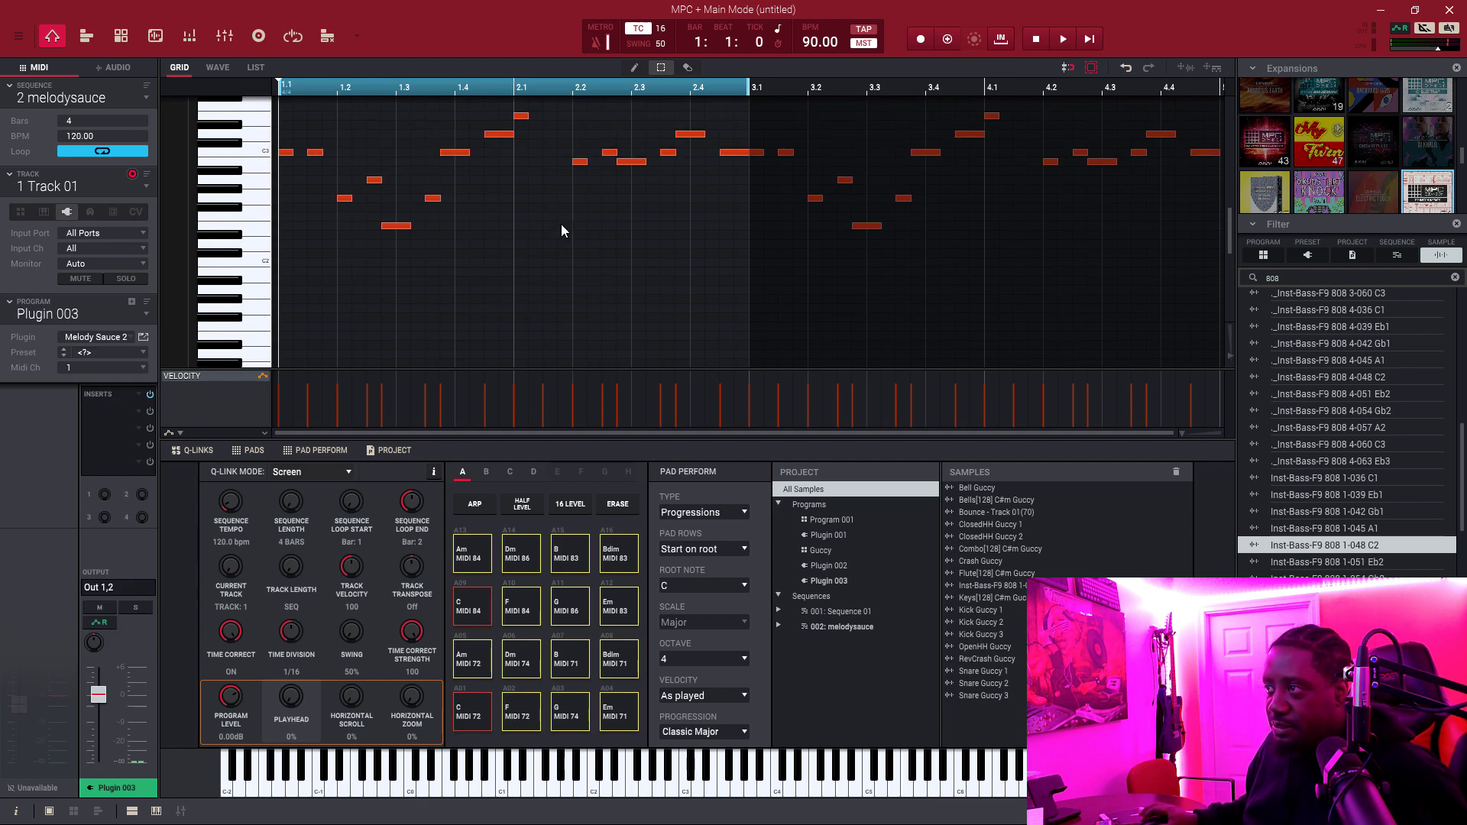
drag(751, 95, 1220, 91)
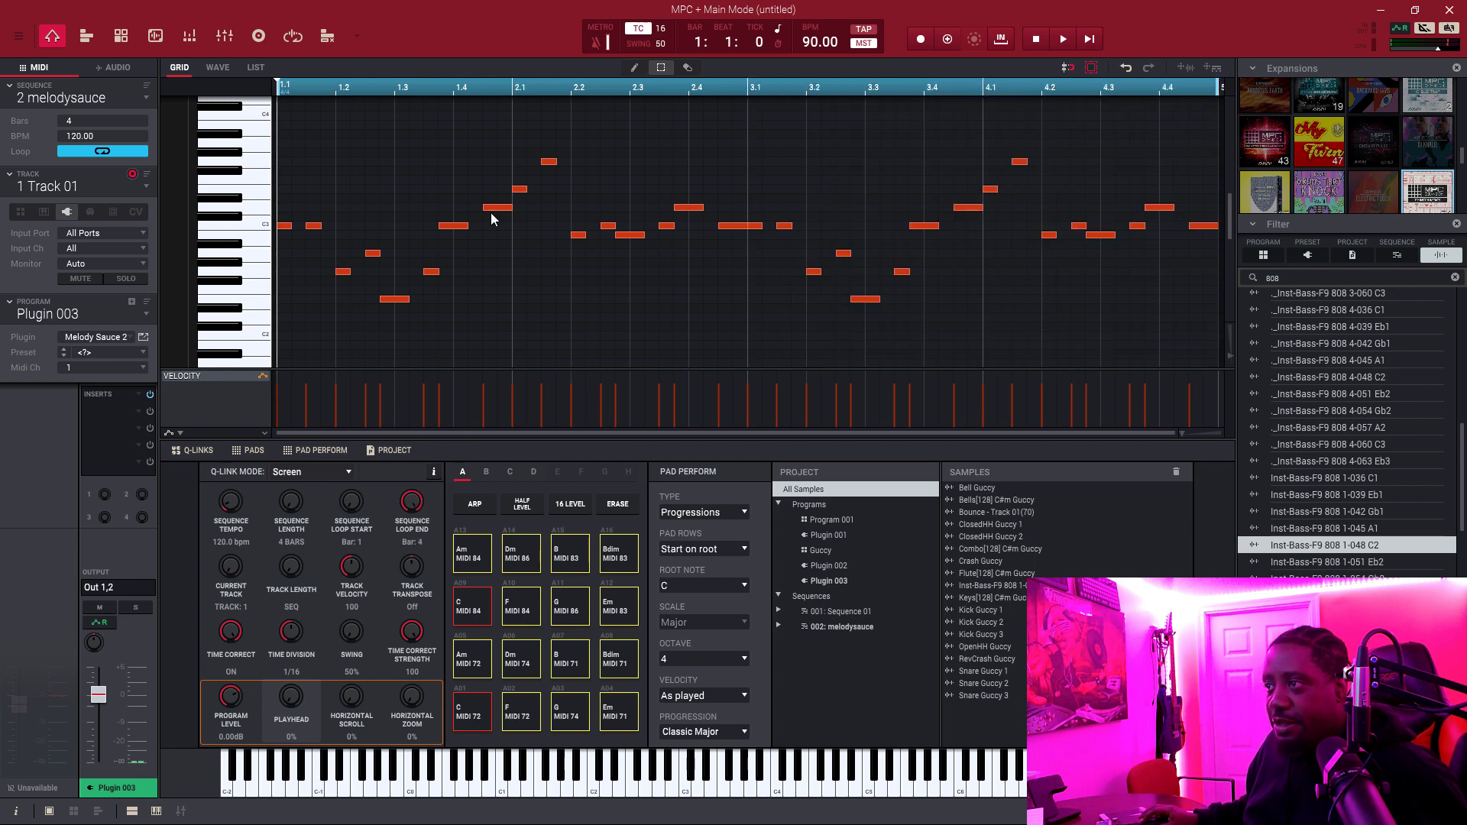
key(e)
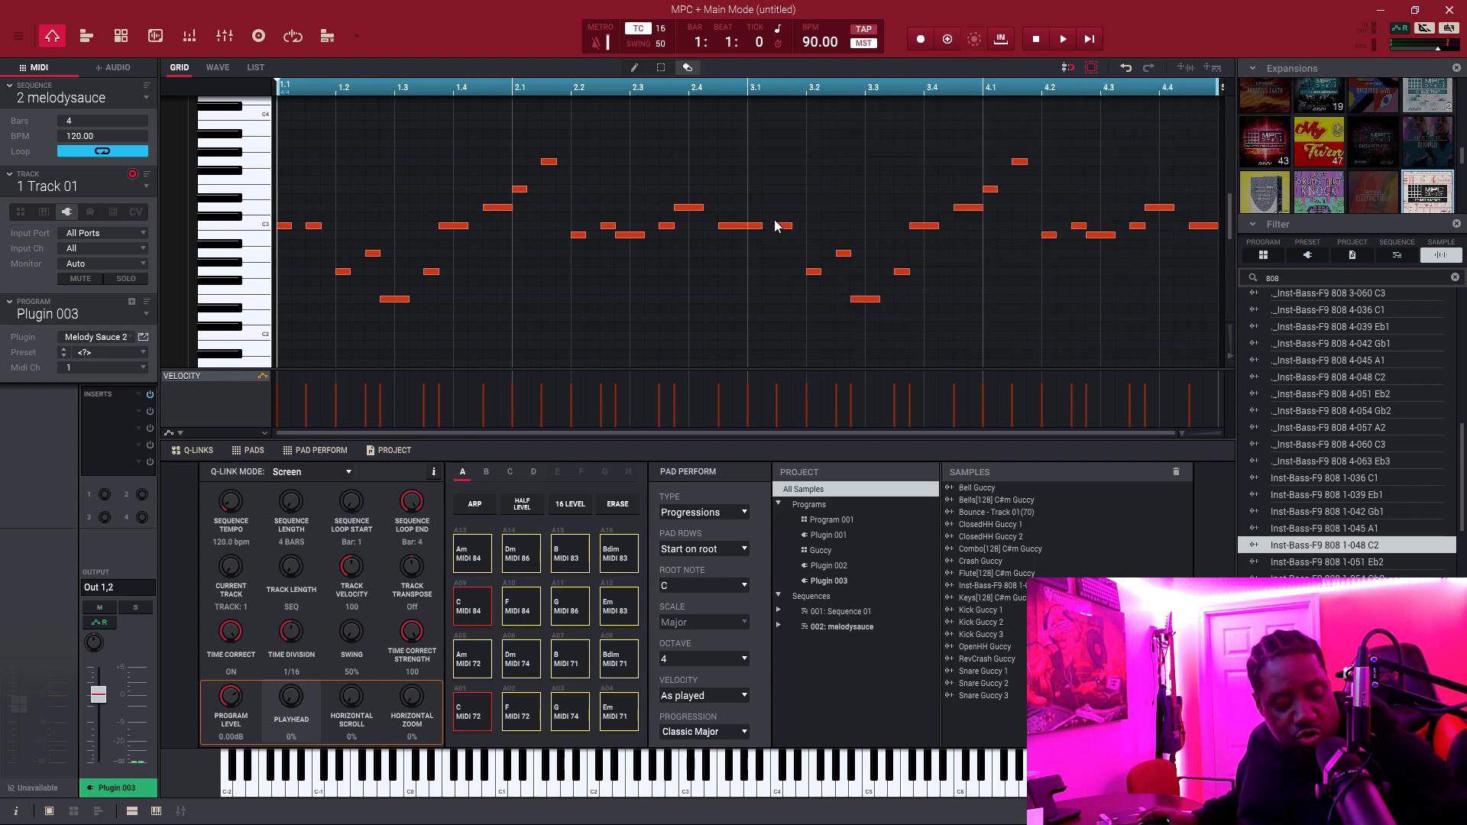
key(s)
click(831, 194)
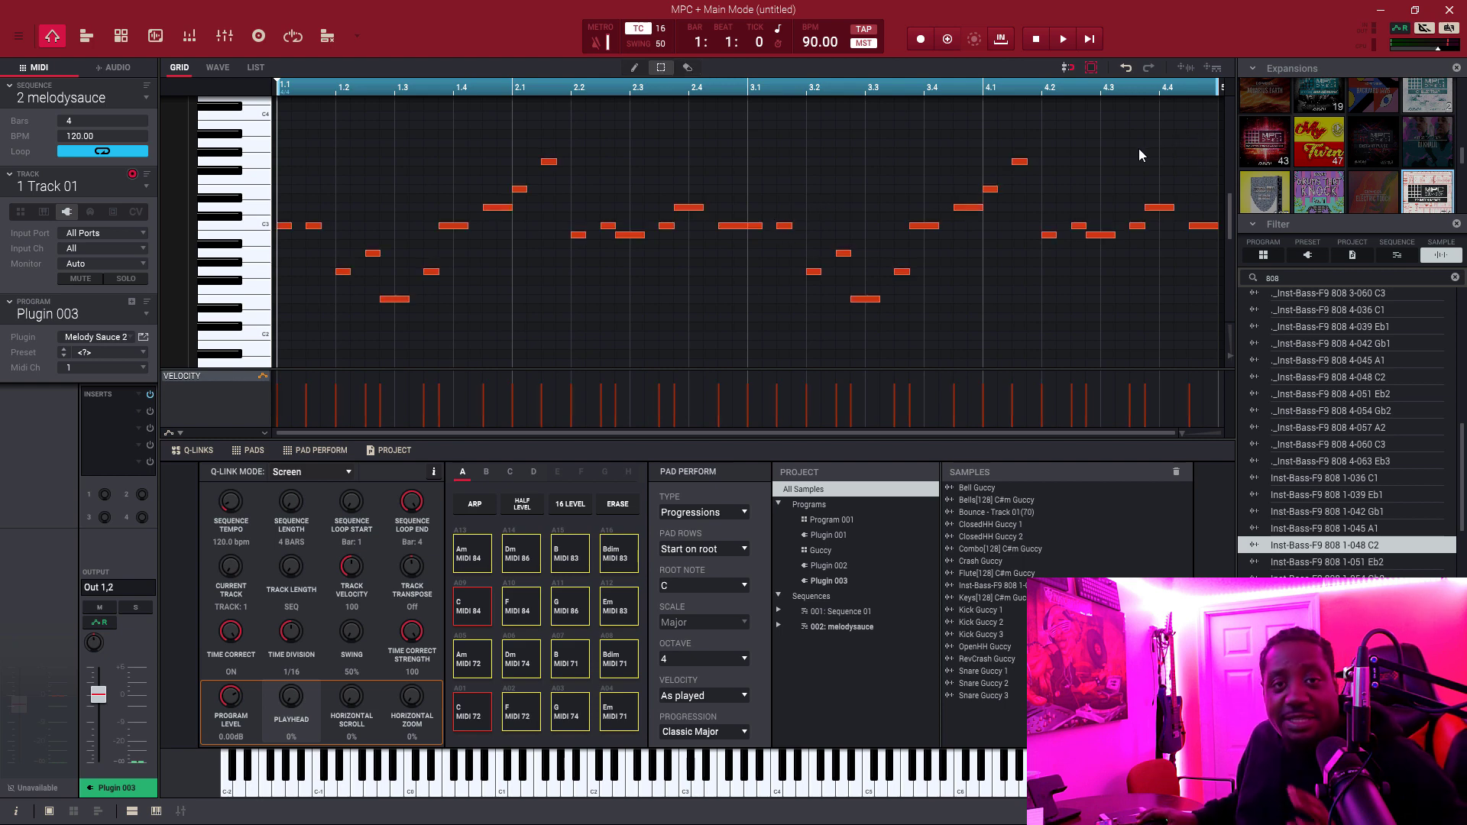
drag(1204, 116, 278, 346)
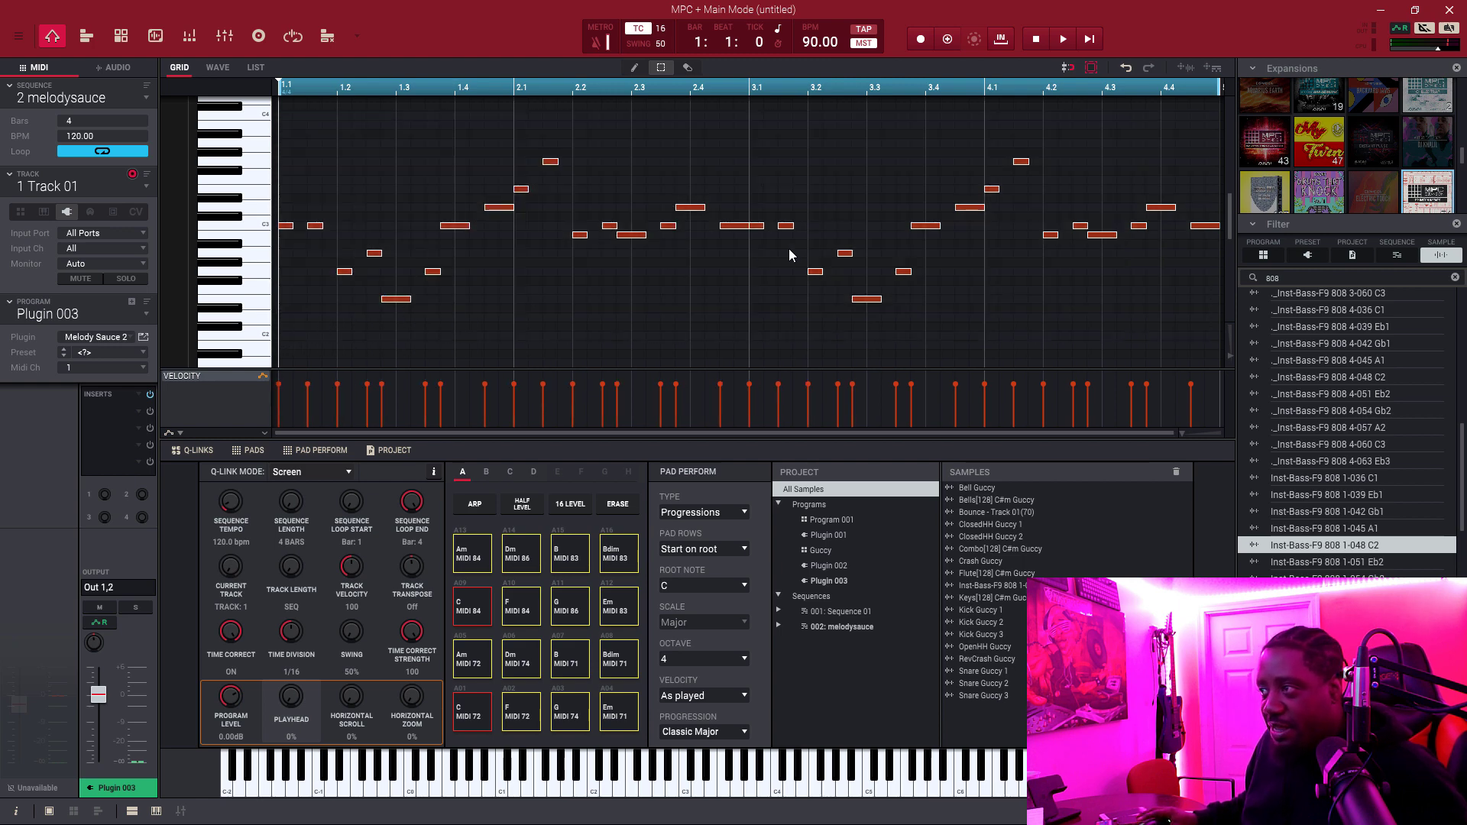
click(687, 286)
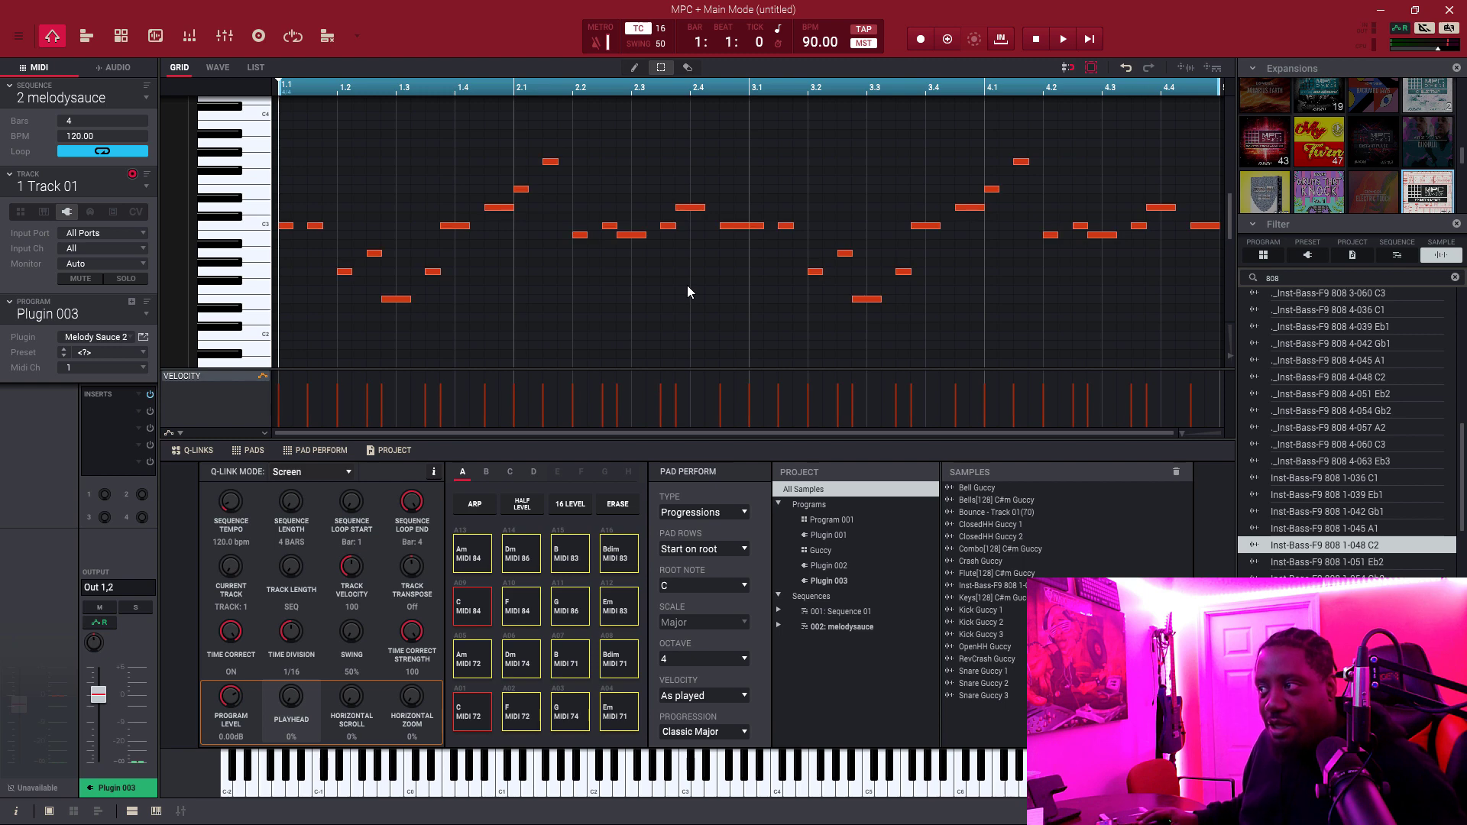
Select and copy all notes of the melody in the melodysauce sequence
key(e)
key(ctrl+a)
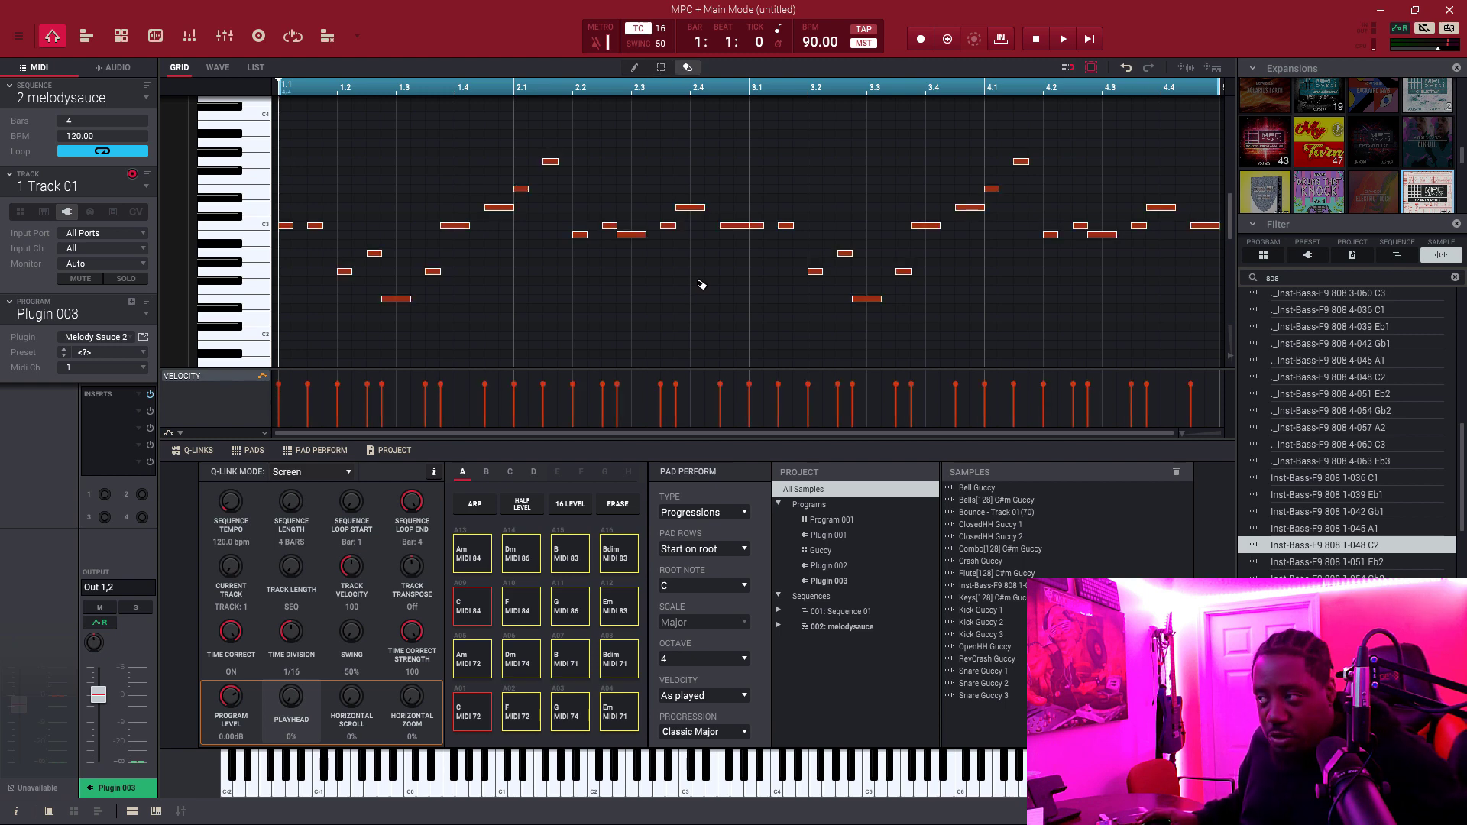
key(s)
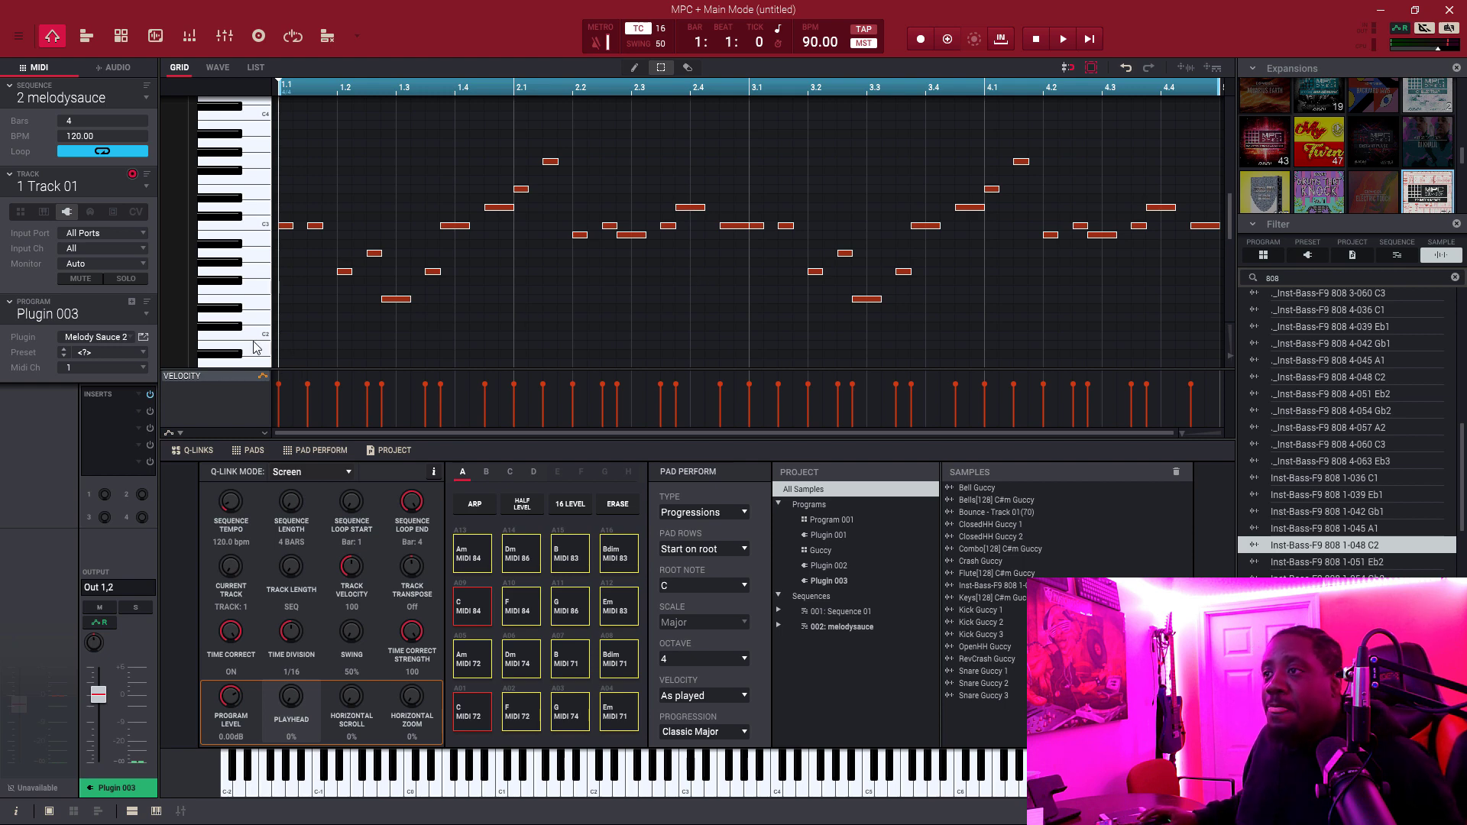
Switch to Sequence 01 and select its unused track 4
click(145, 98)
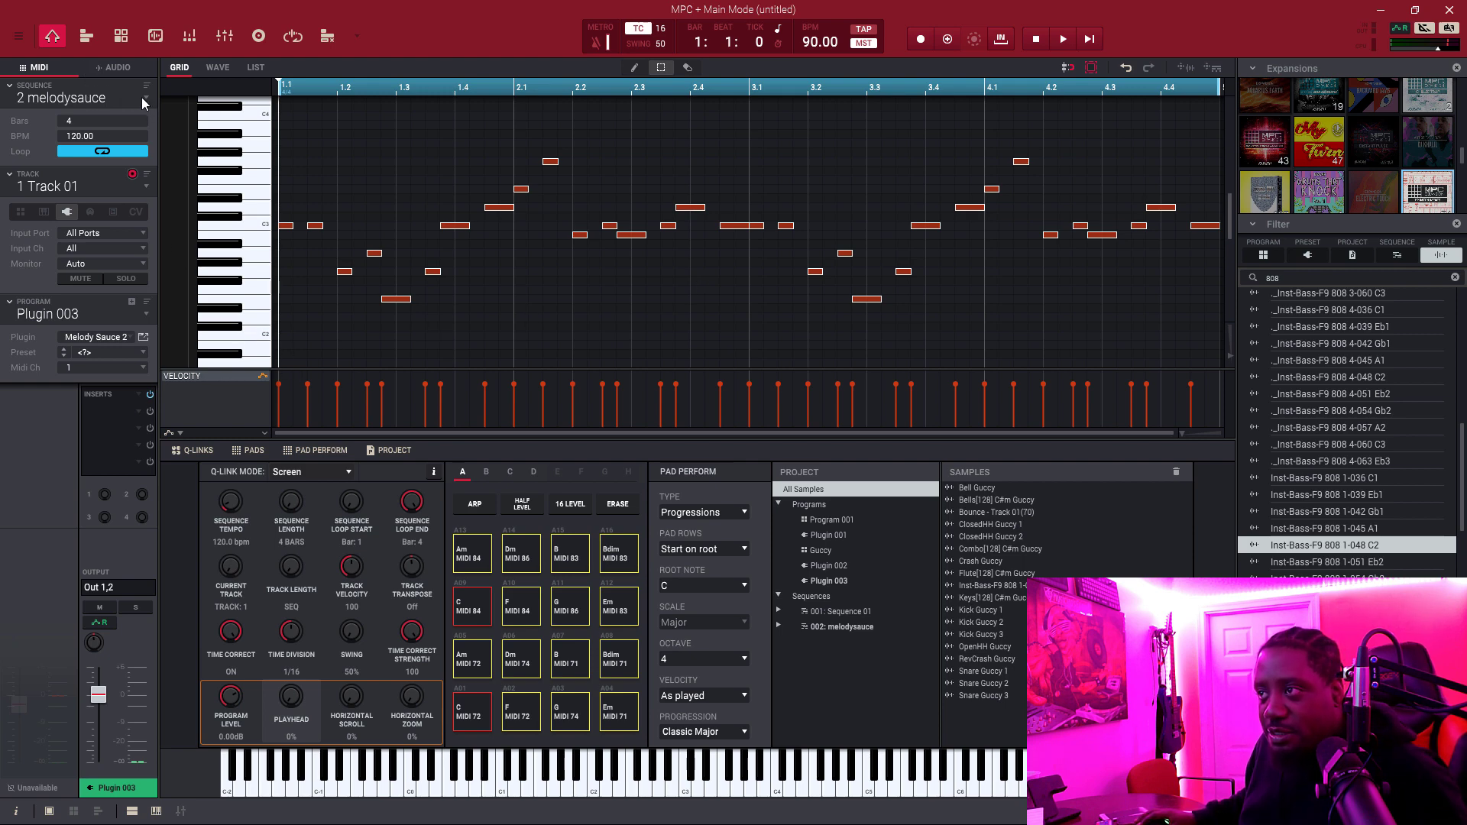
click(92, 110)
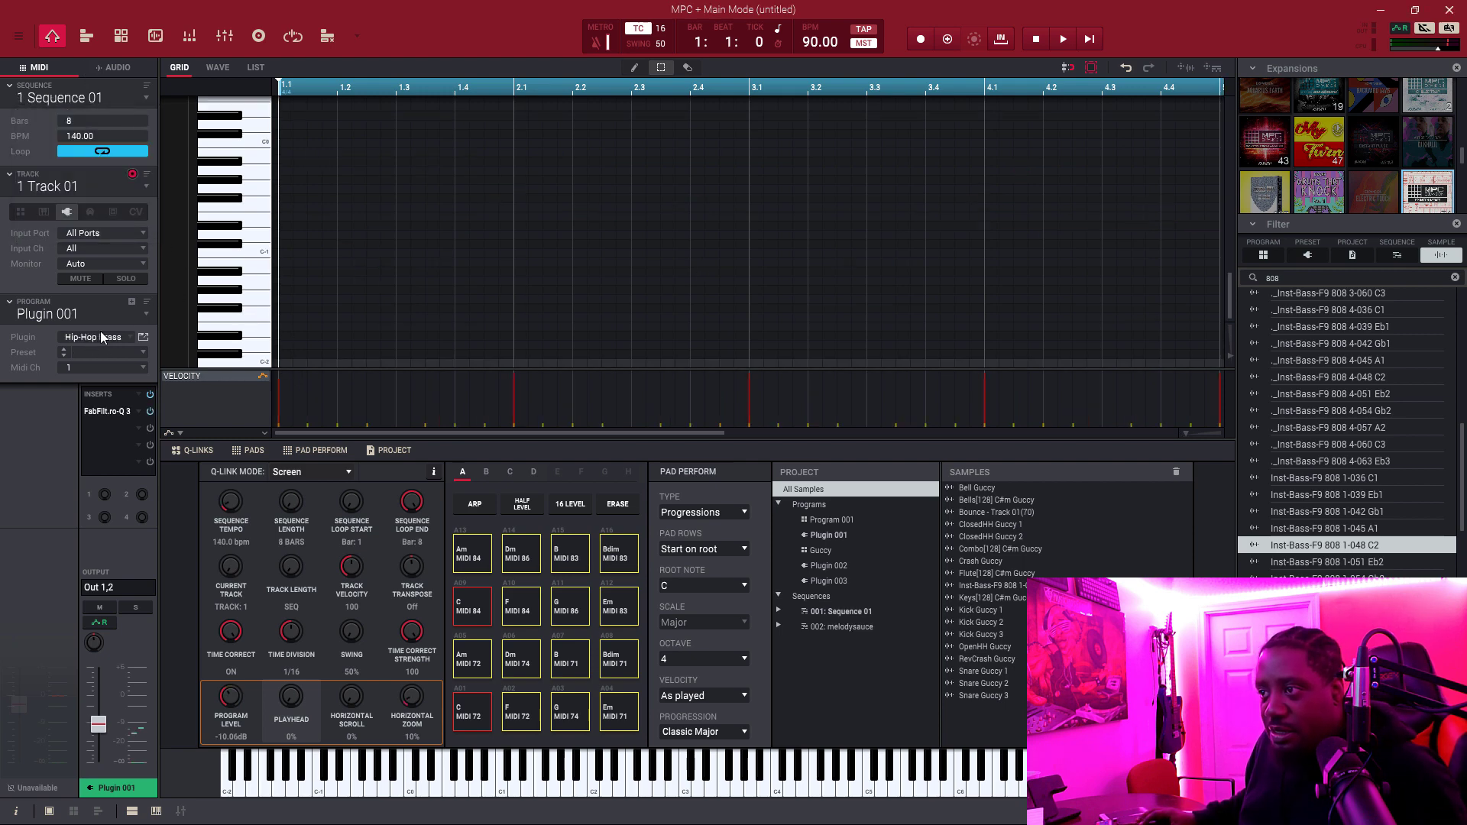
click(146, 187)
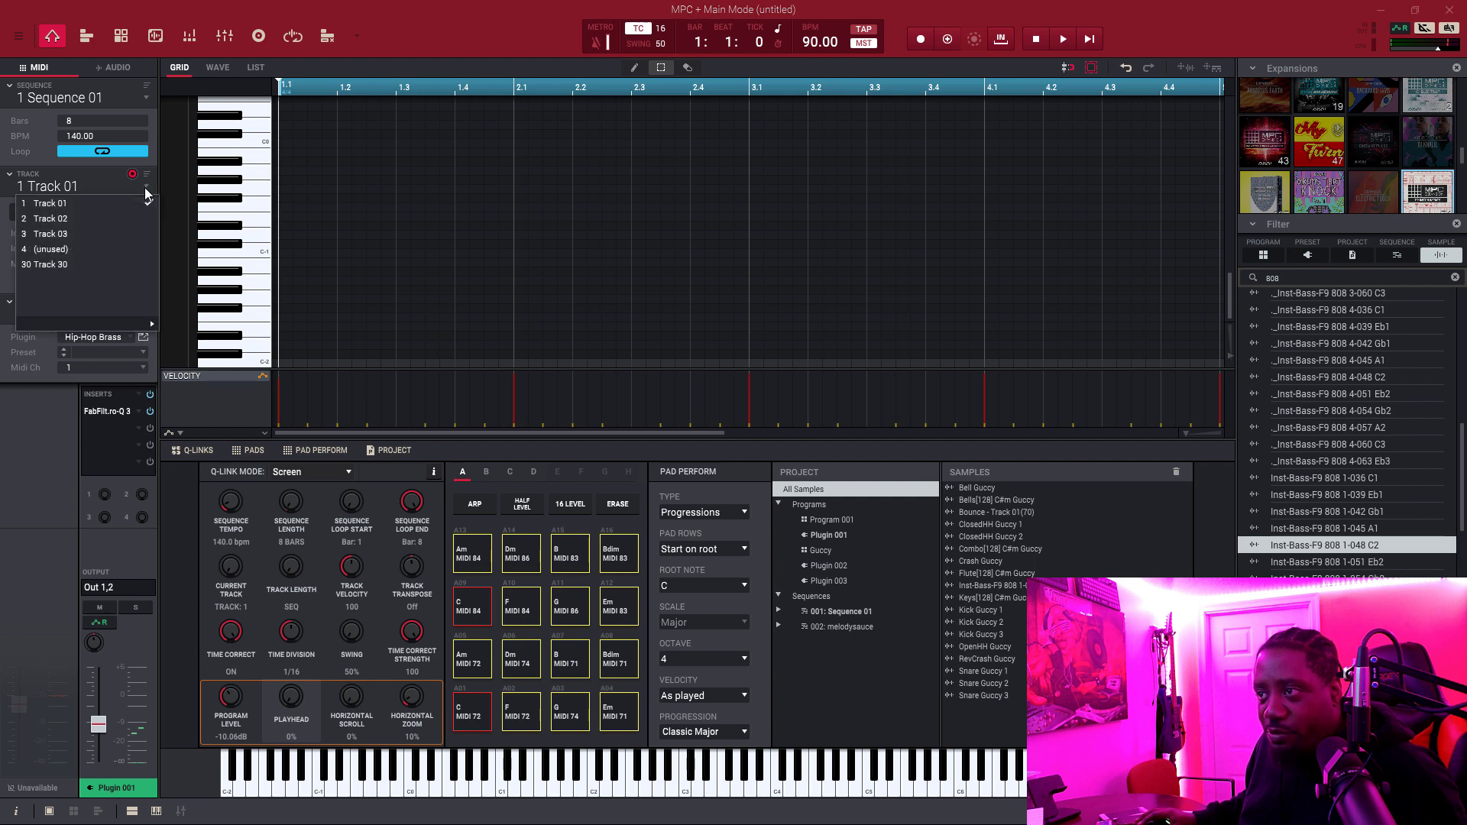
click(67, 250)
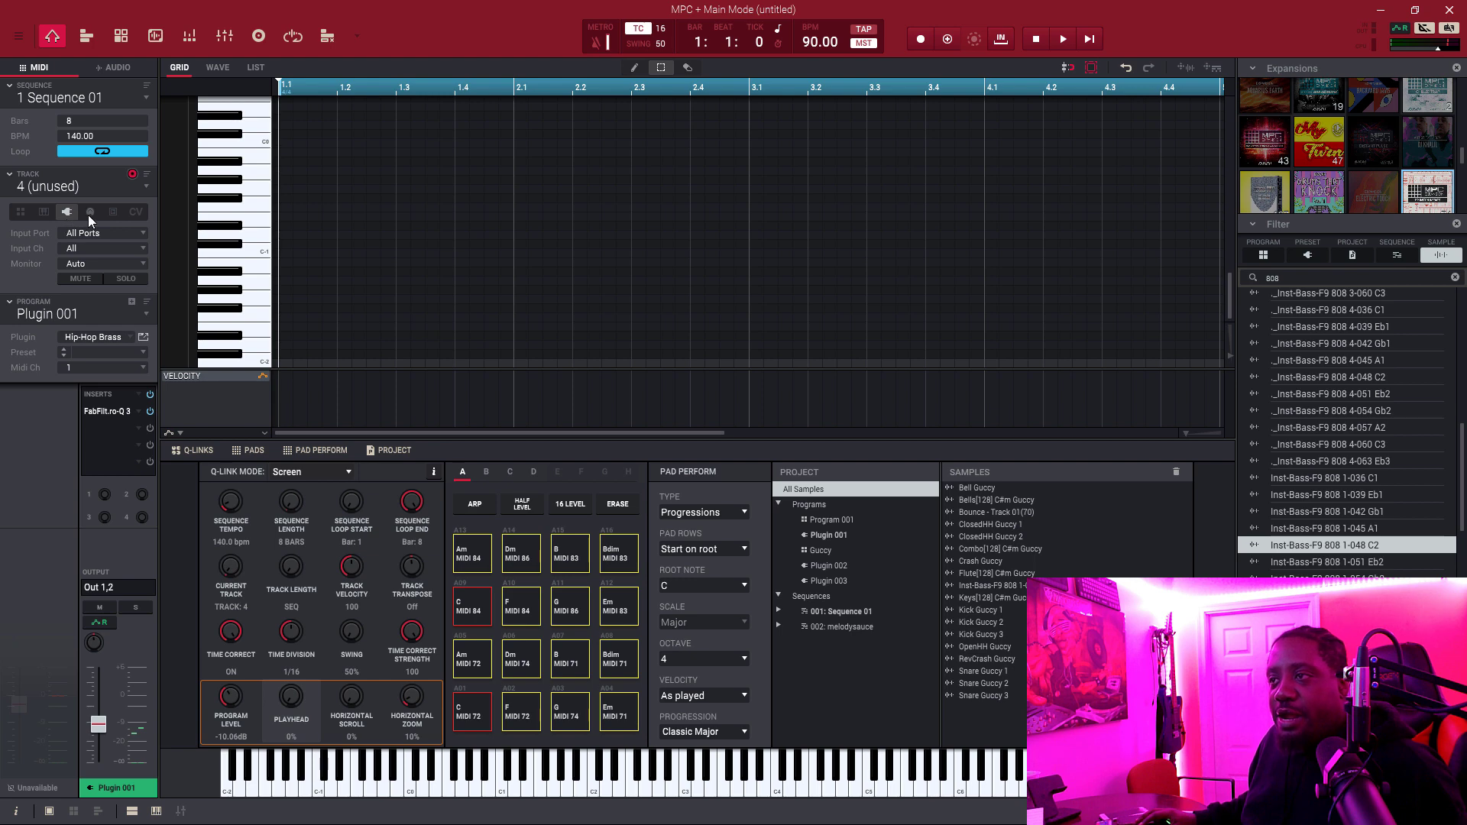
click(132, 302)
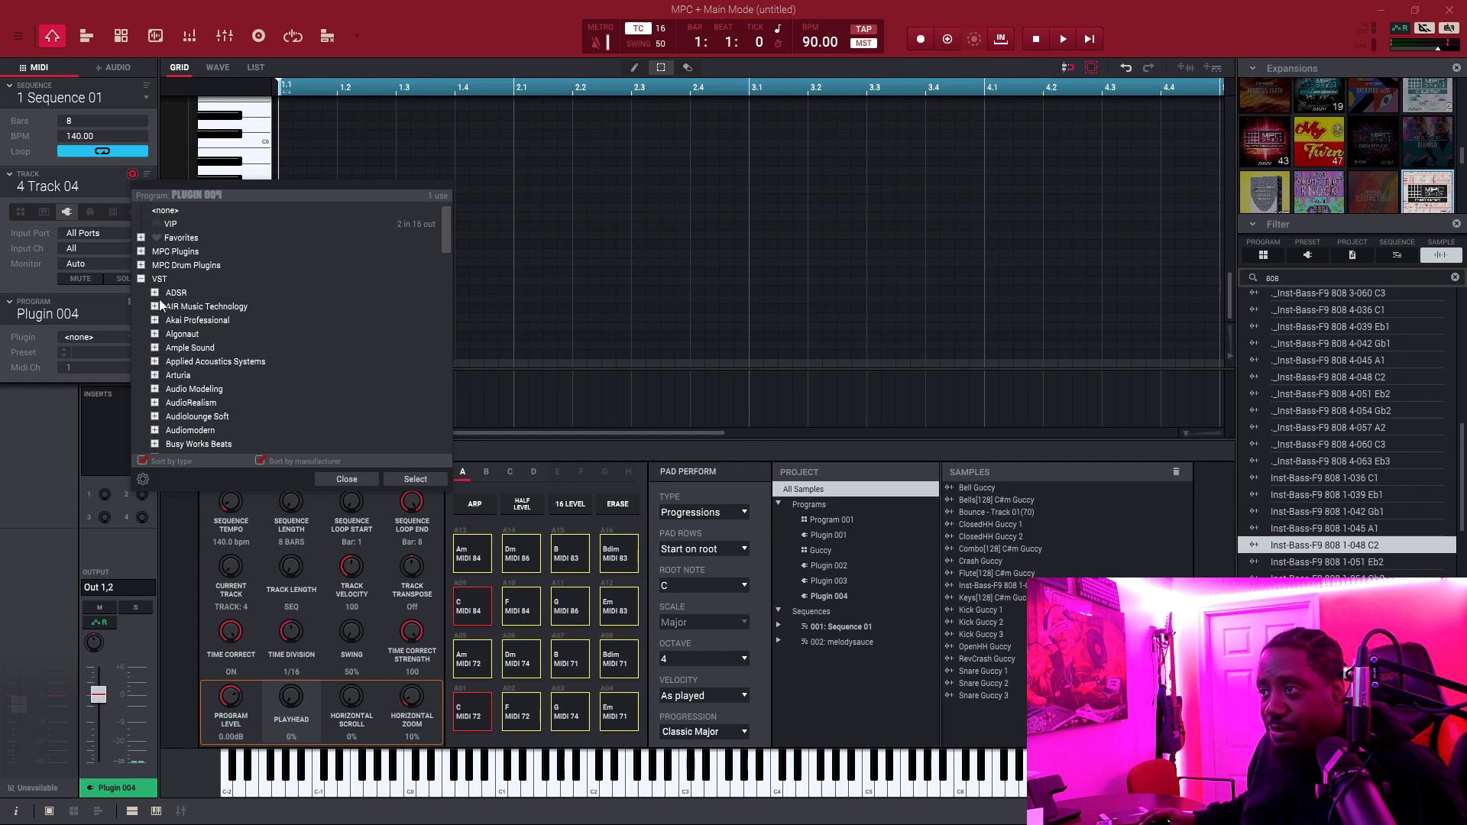
click(155, 306)
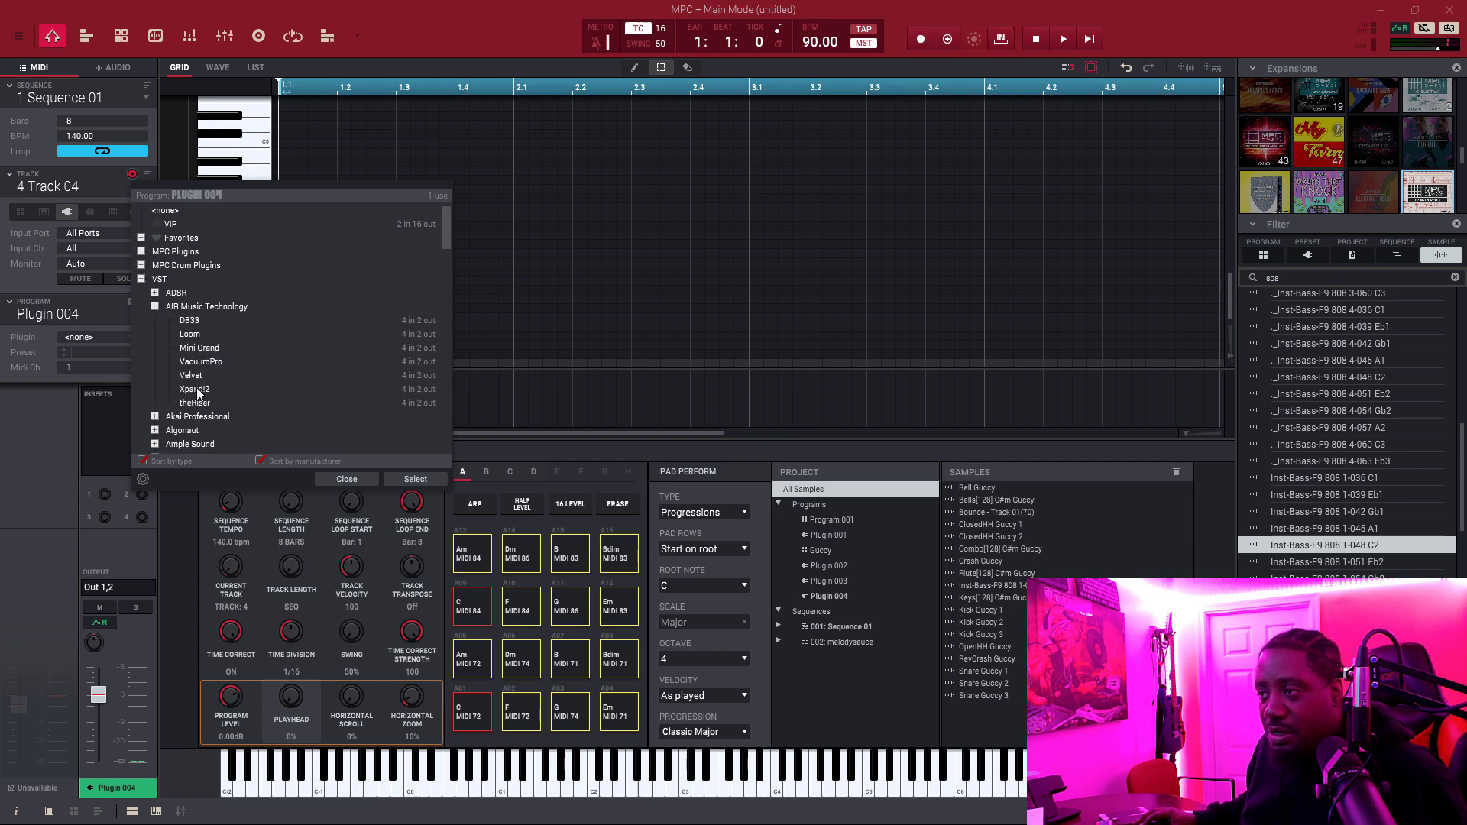
double_click(202, 349)
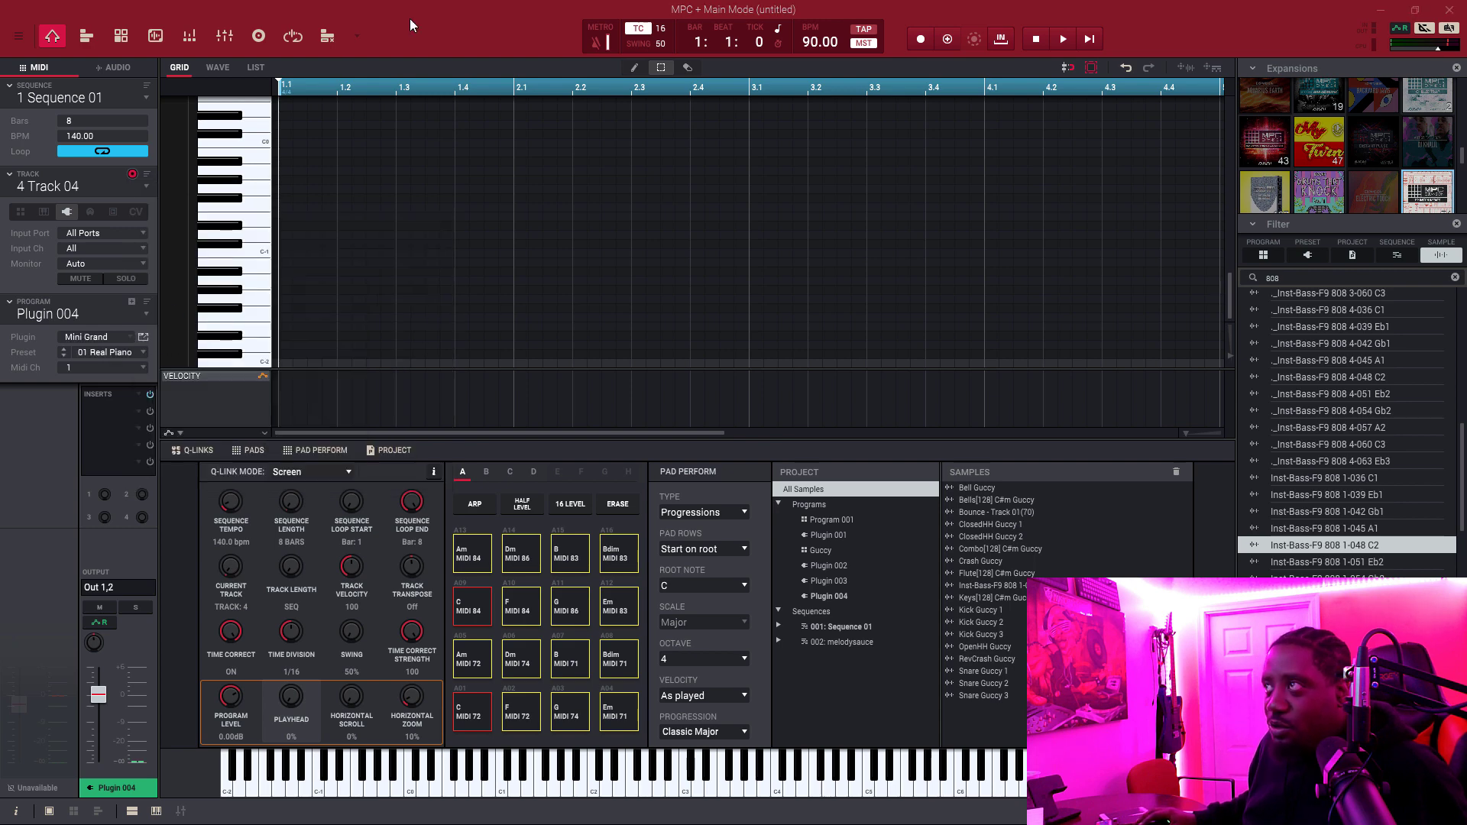
drag(397, 505, 499, 400)
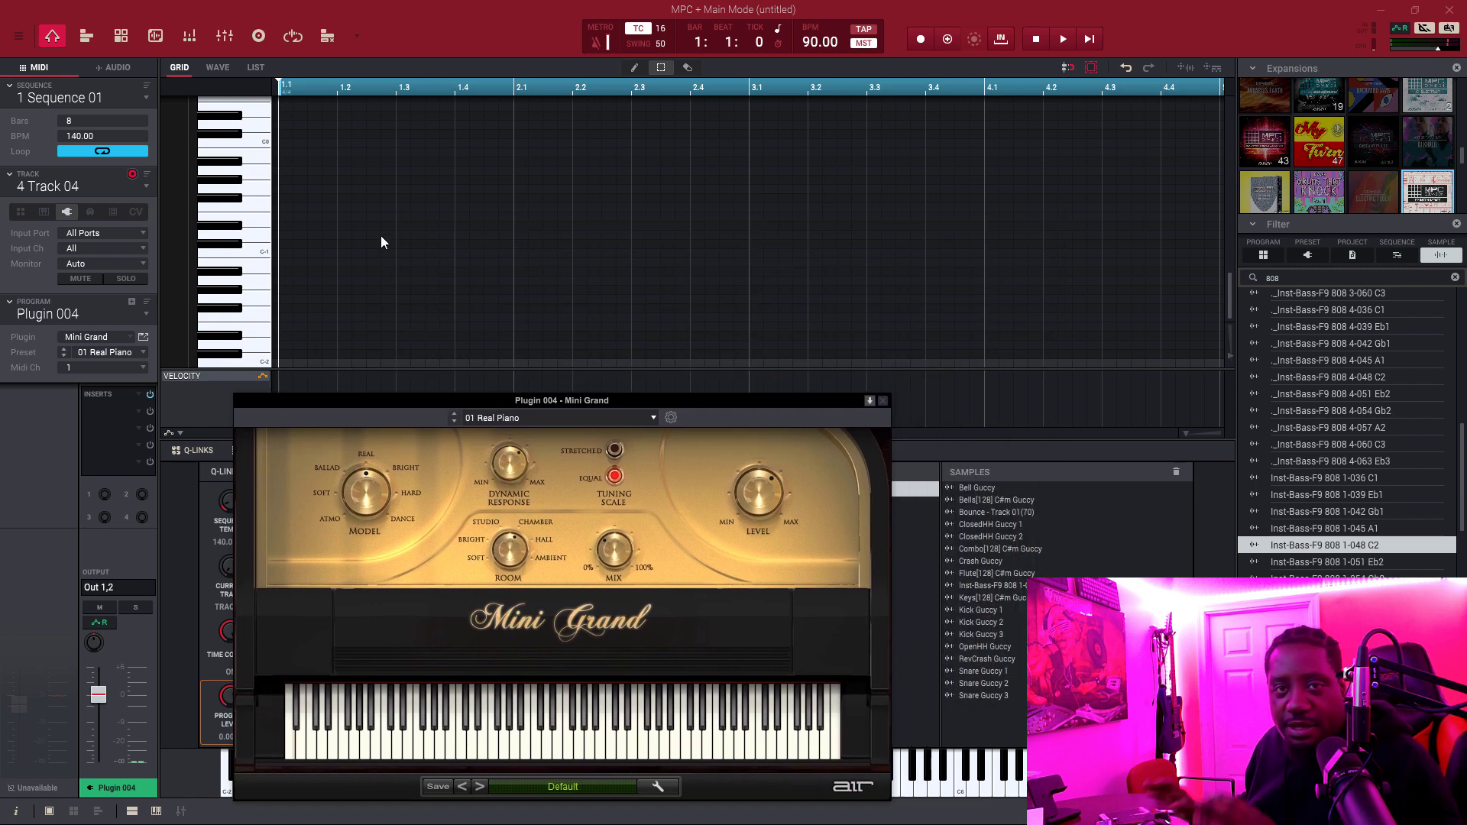
Move the playhead along the timeline and return it to the start of Sequence 01
click(285, 84)
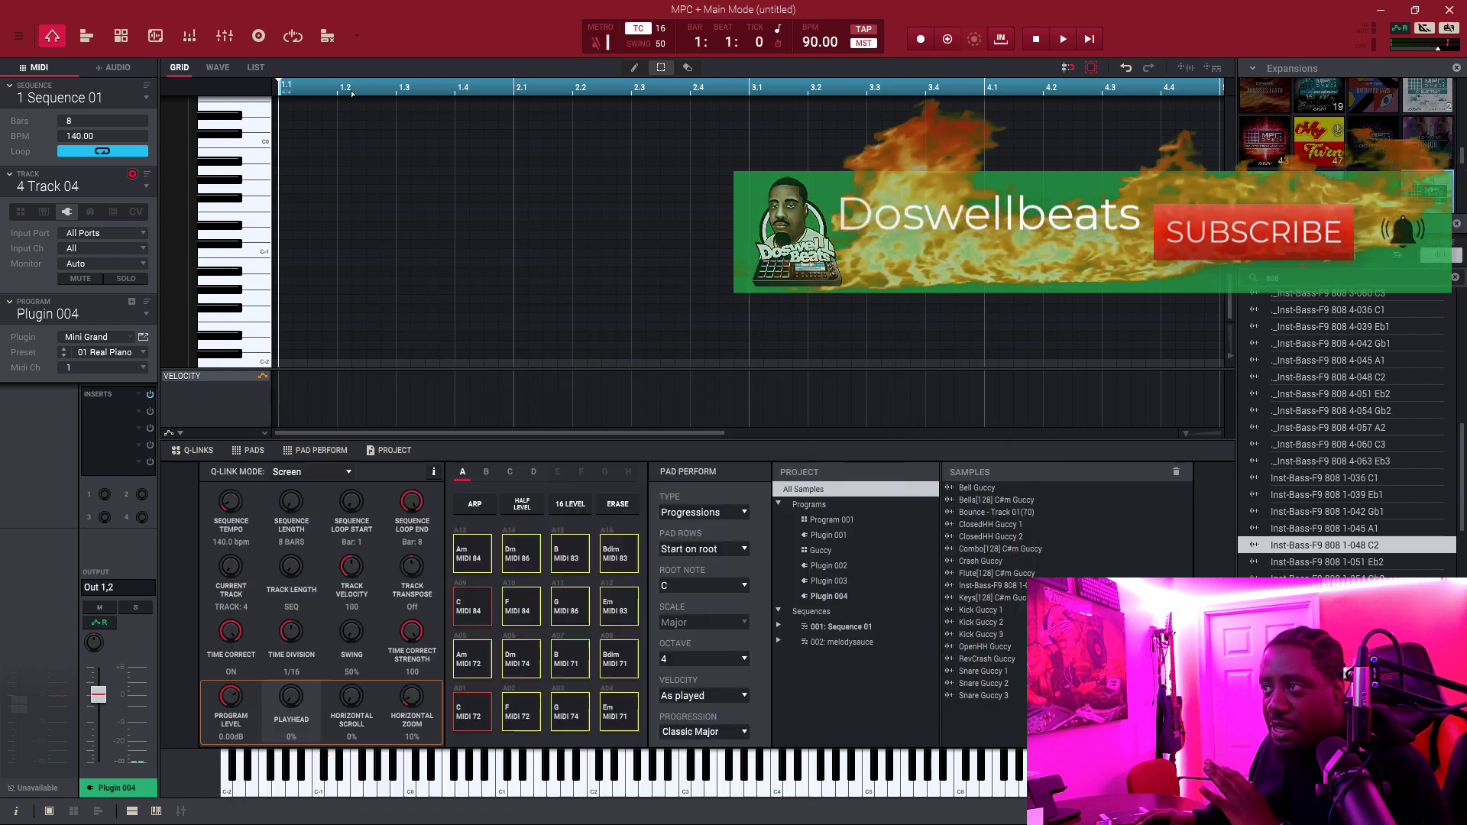
key(space)
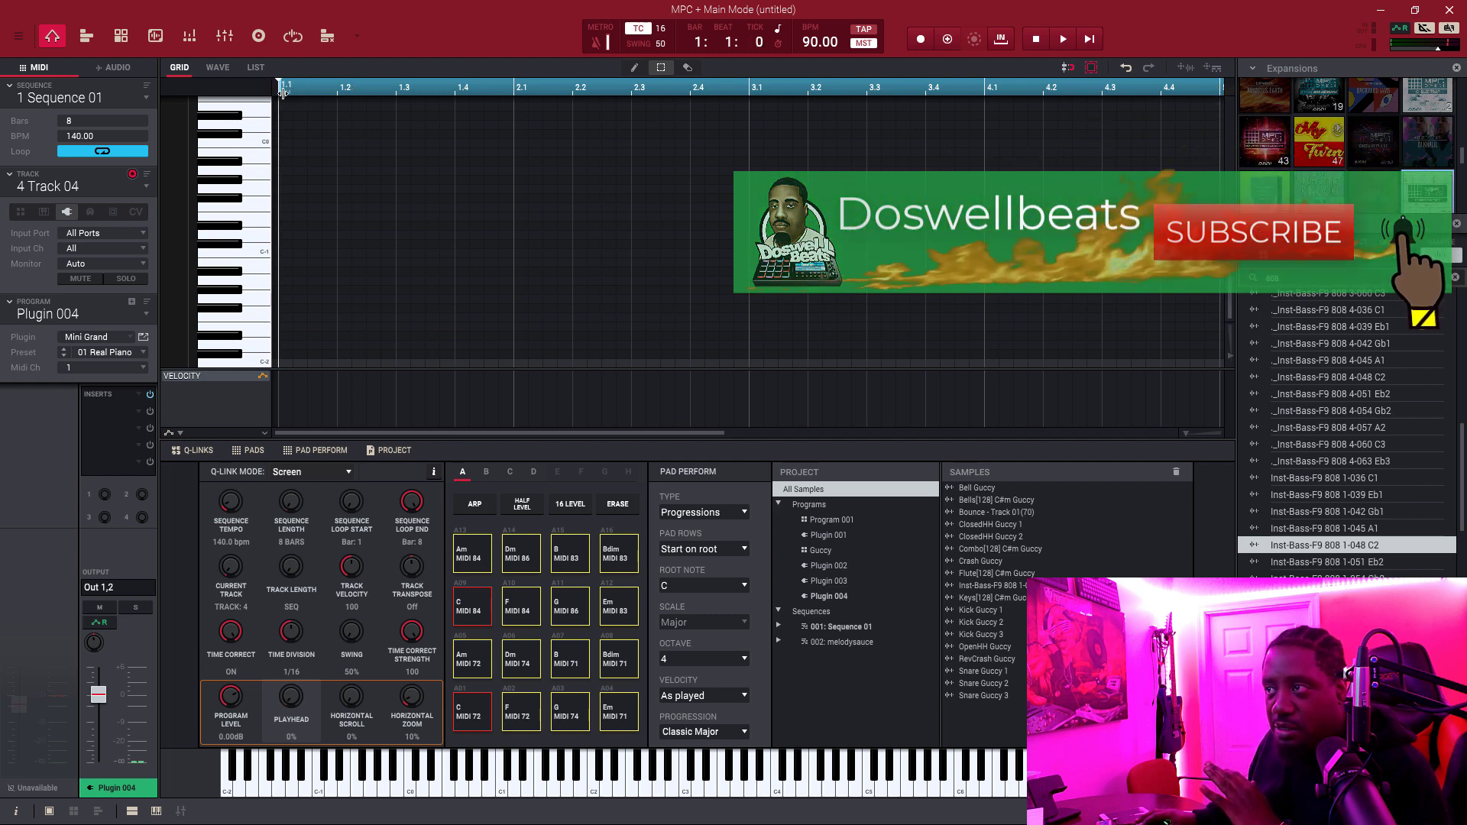
click(378, 86)
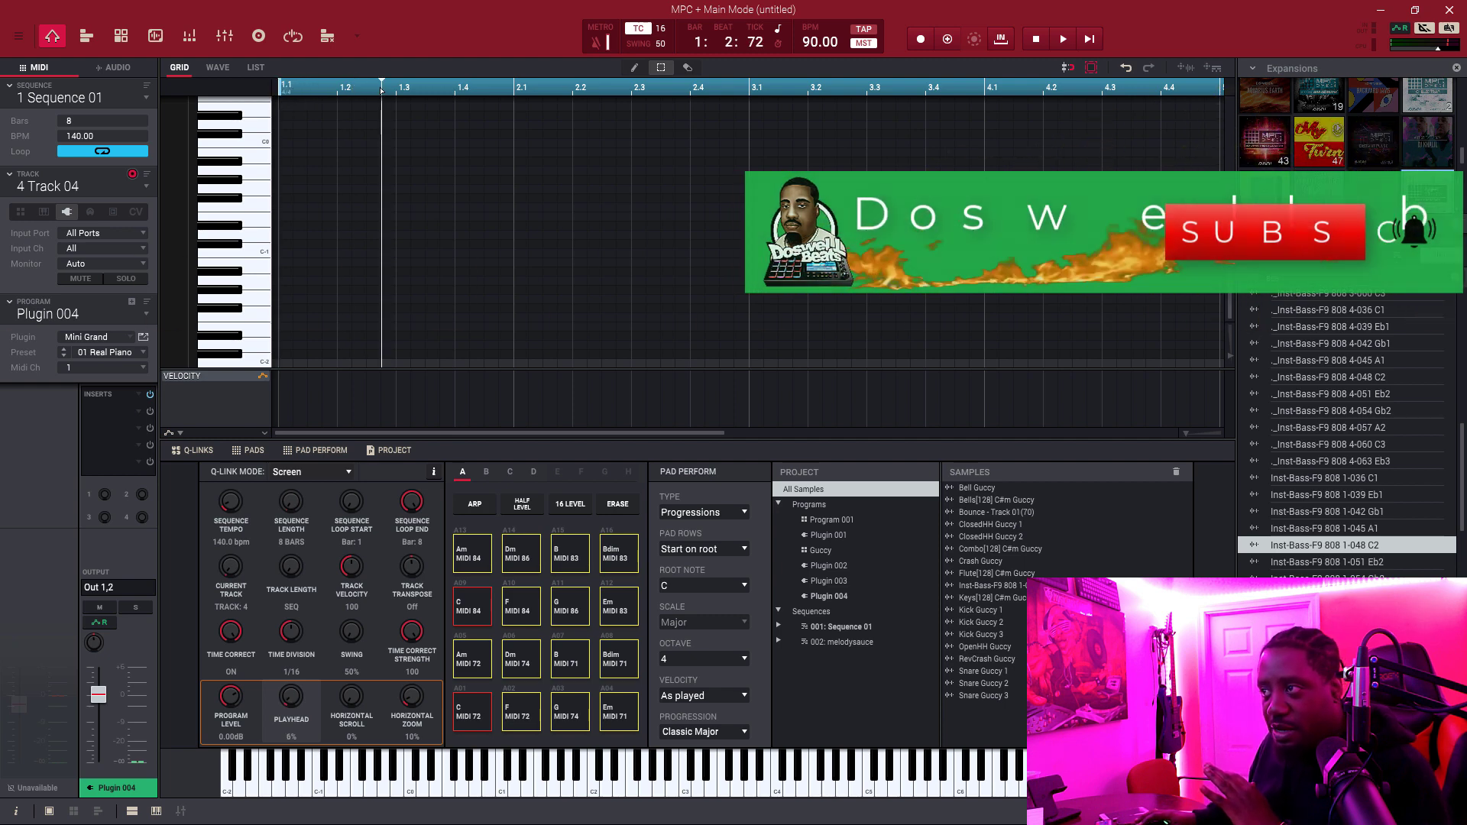
drag(367, 90, 190, 86)
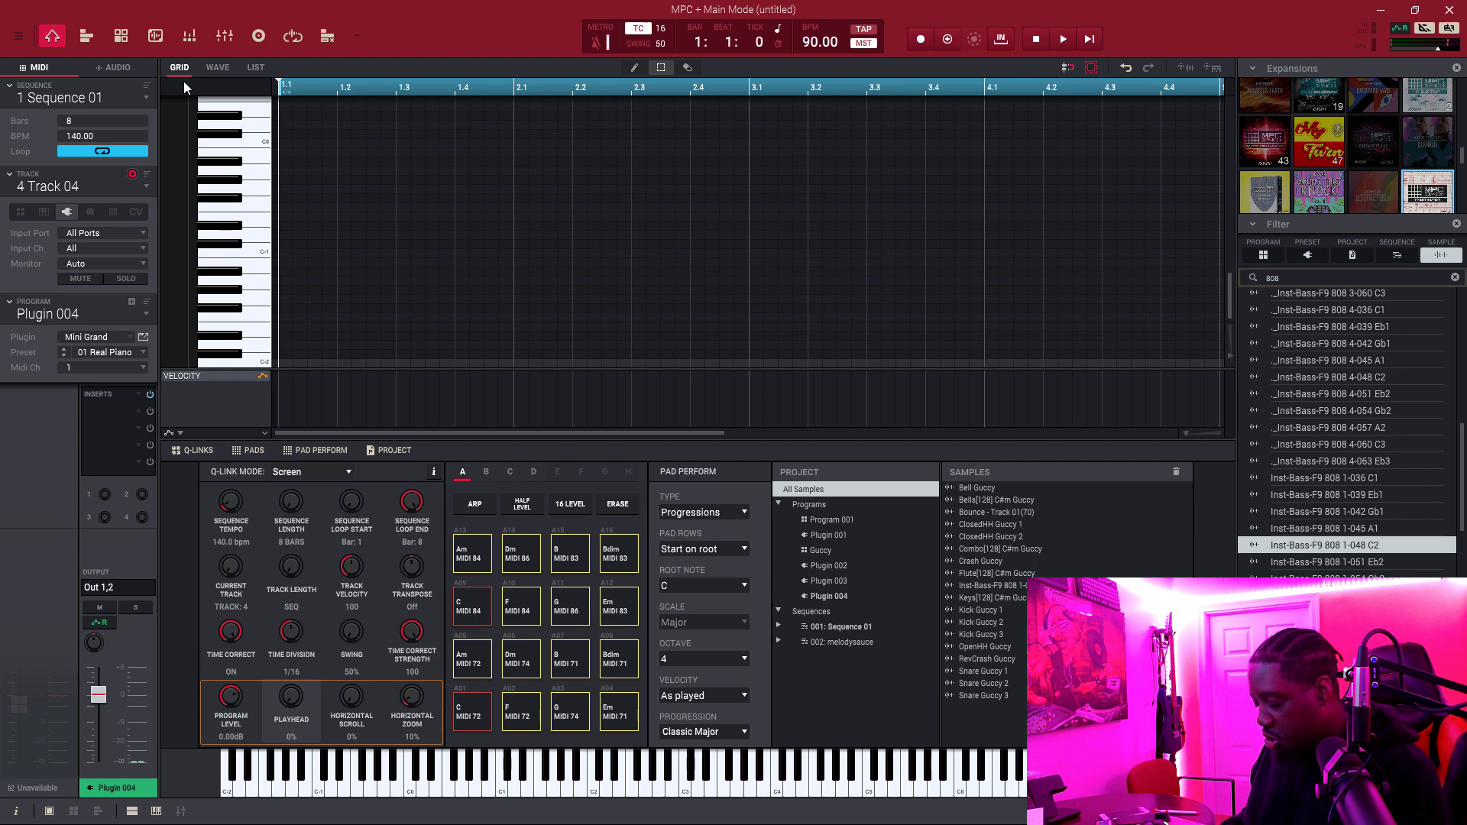
click(424, 89)
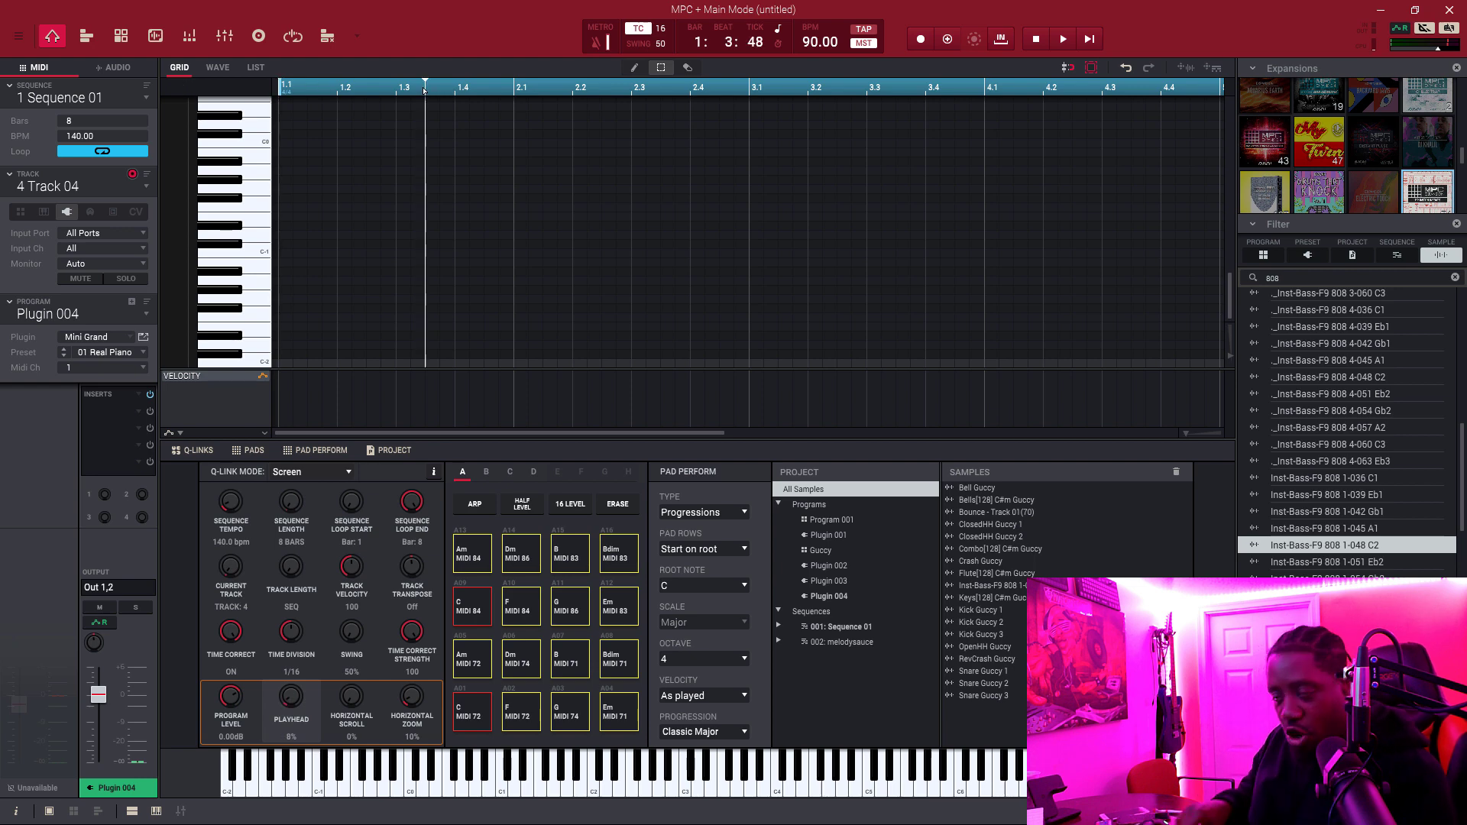
key(Home)
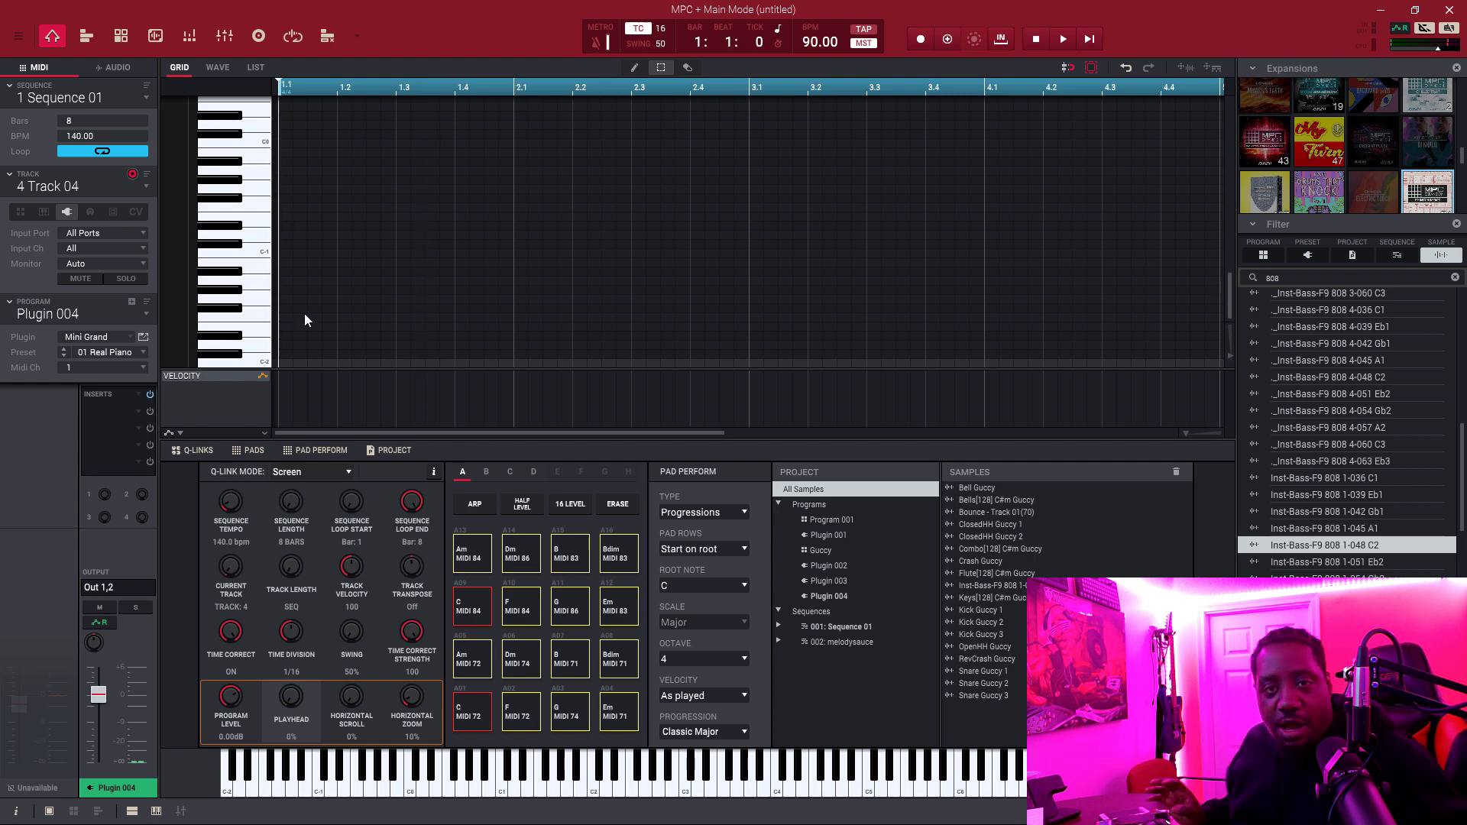
Try pasting the copied melody at the start of Track 04, check the notes, and undo the paste
key(e)
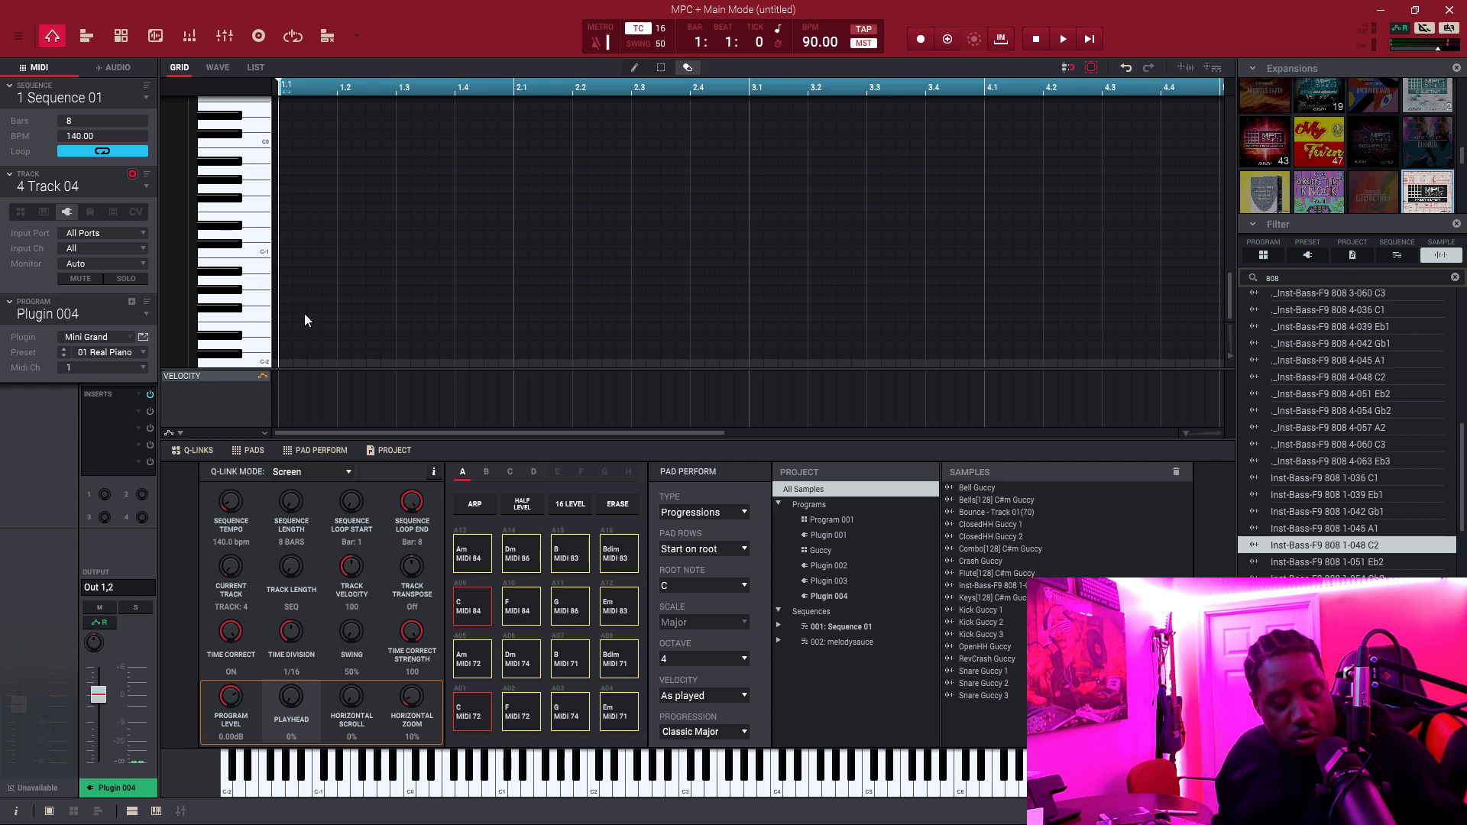
key(ctrl+z)
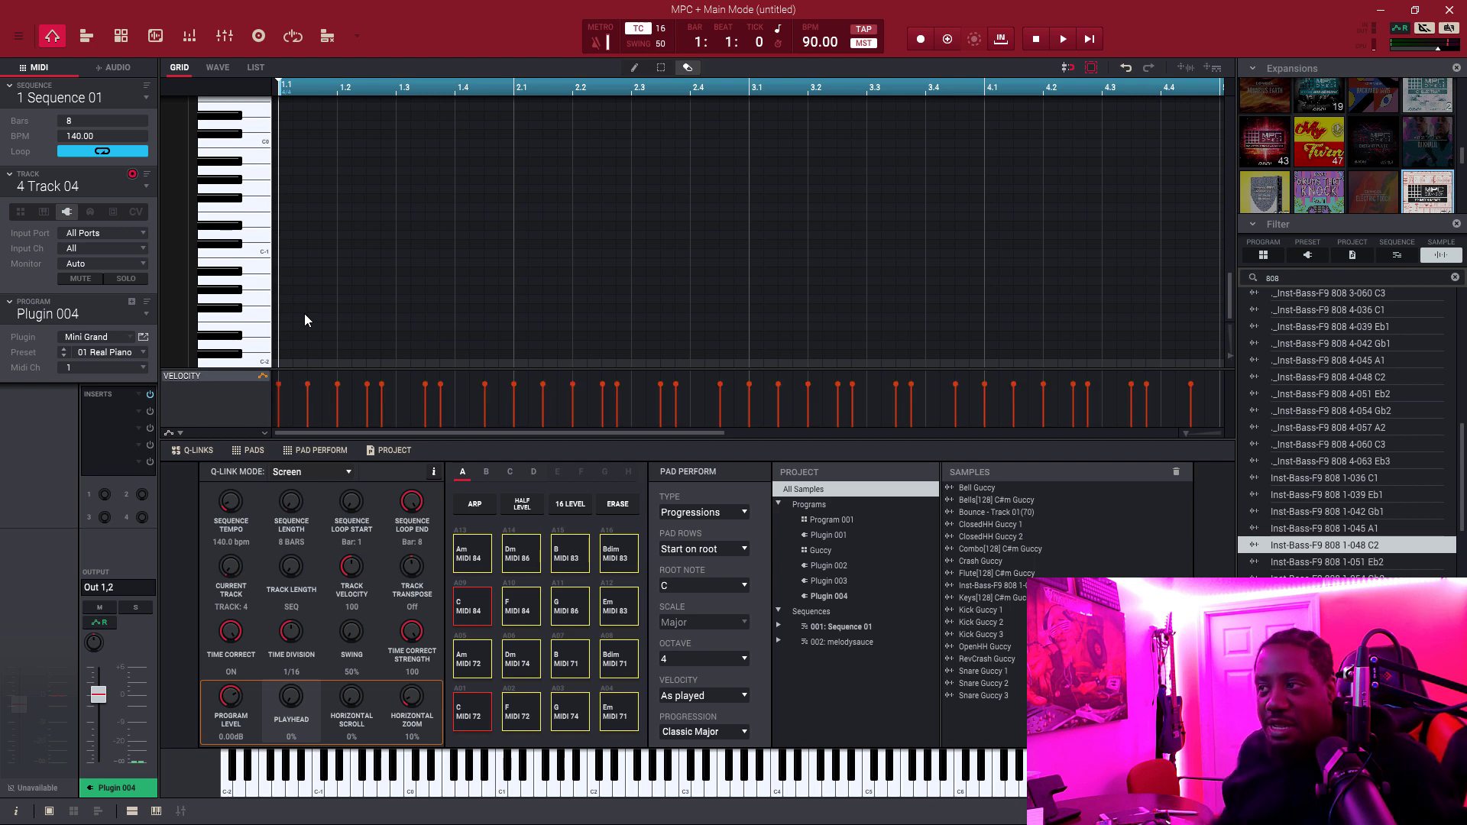
key(s)
scroll(300, 309, up, 10)
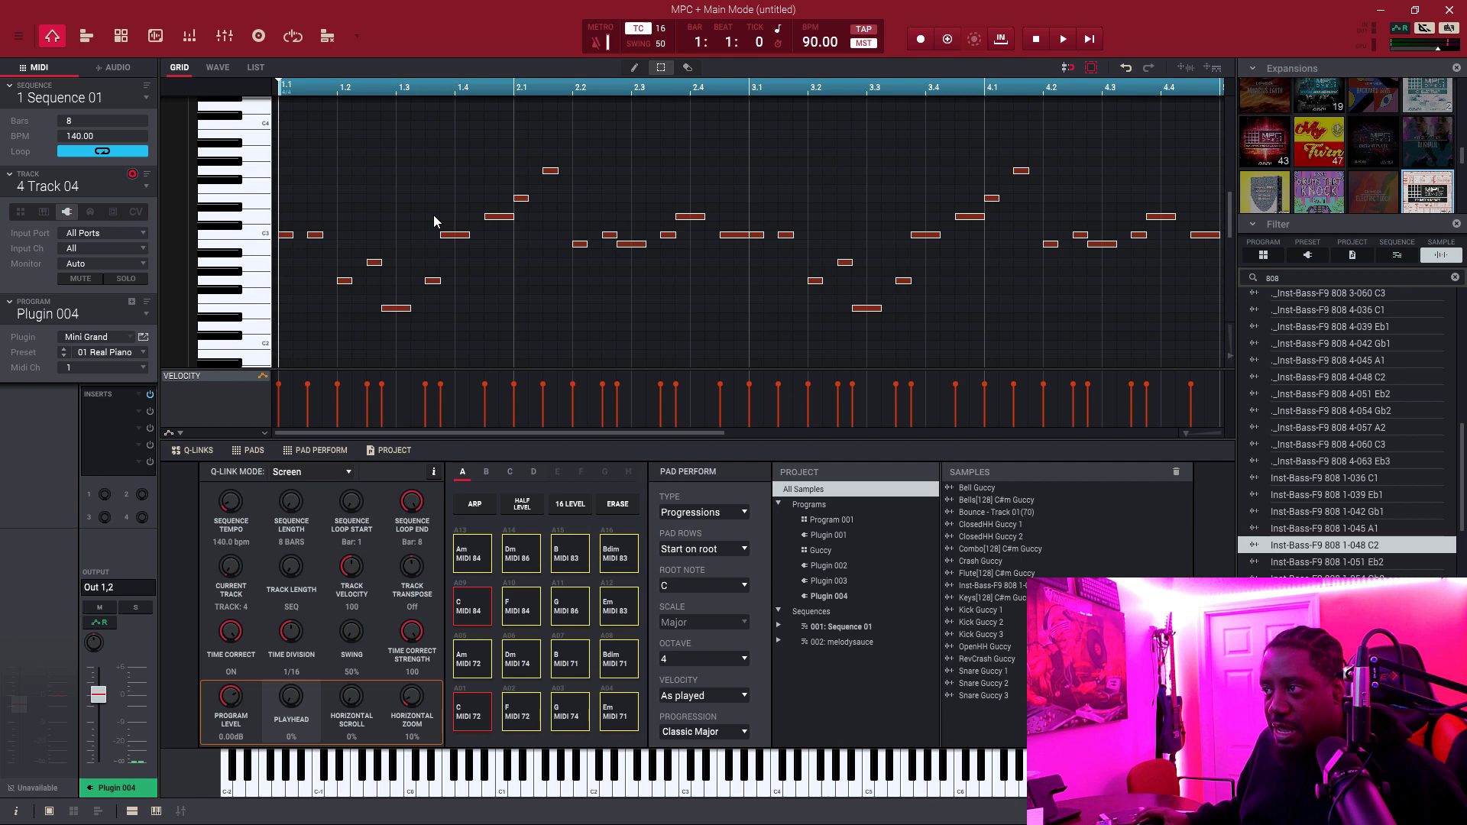
key(ctrl+z)
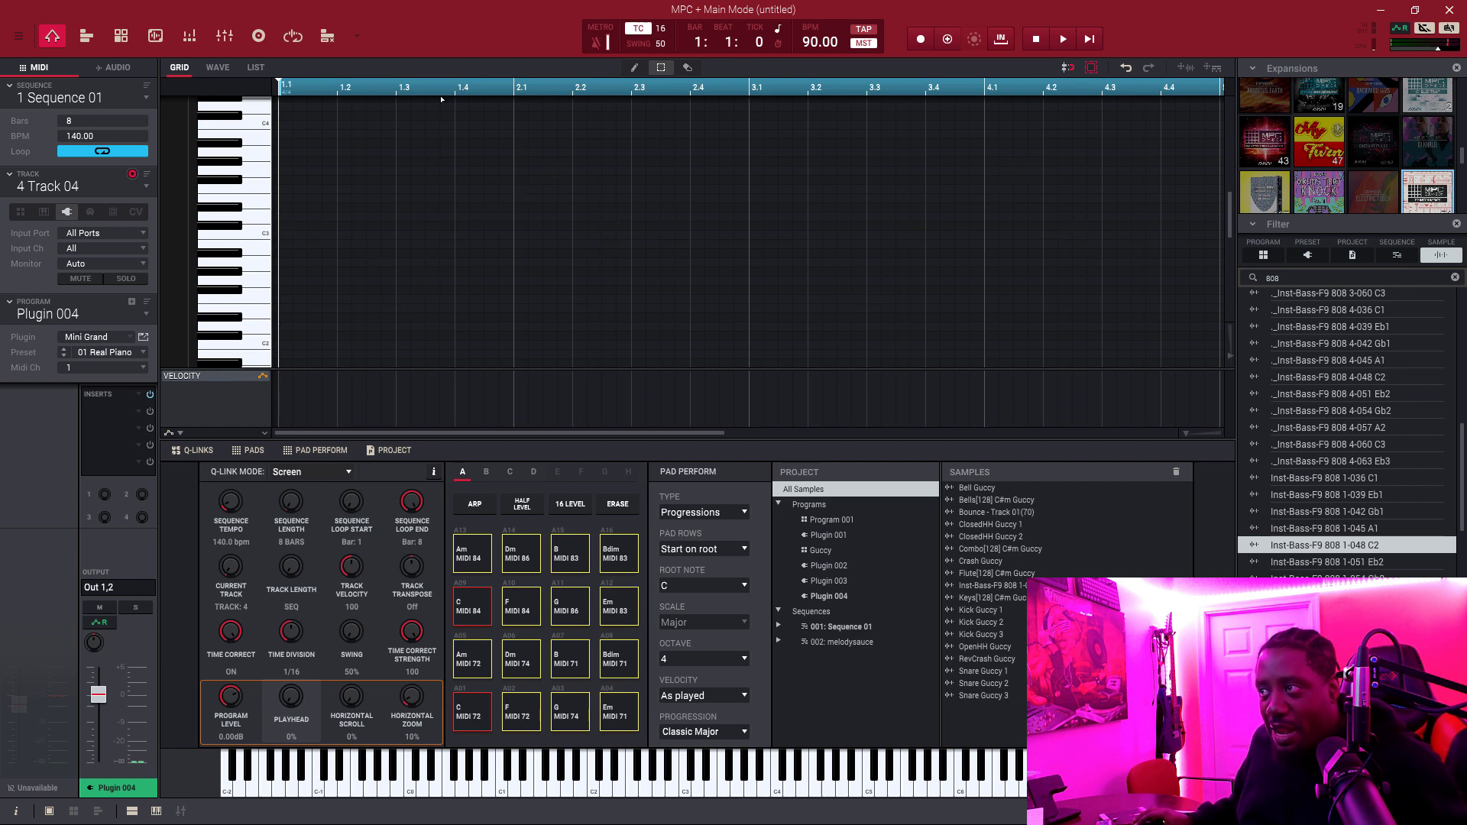
Try pasting the melody with the playhead at 1:3:48 on Track 04, and undo it
click(424, 88)
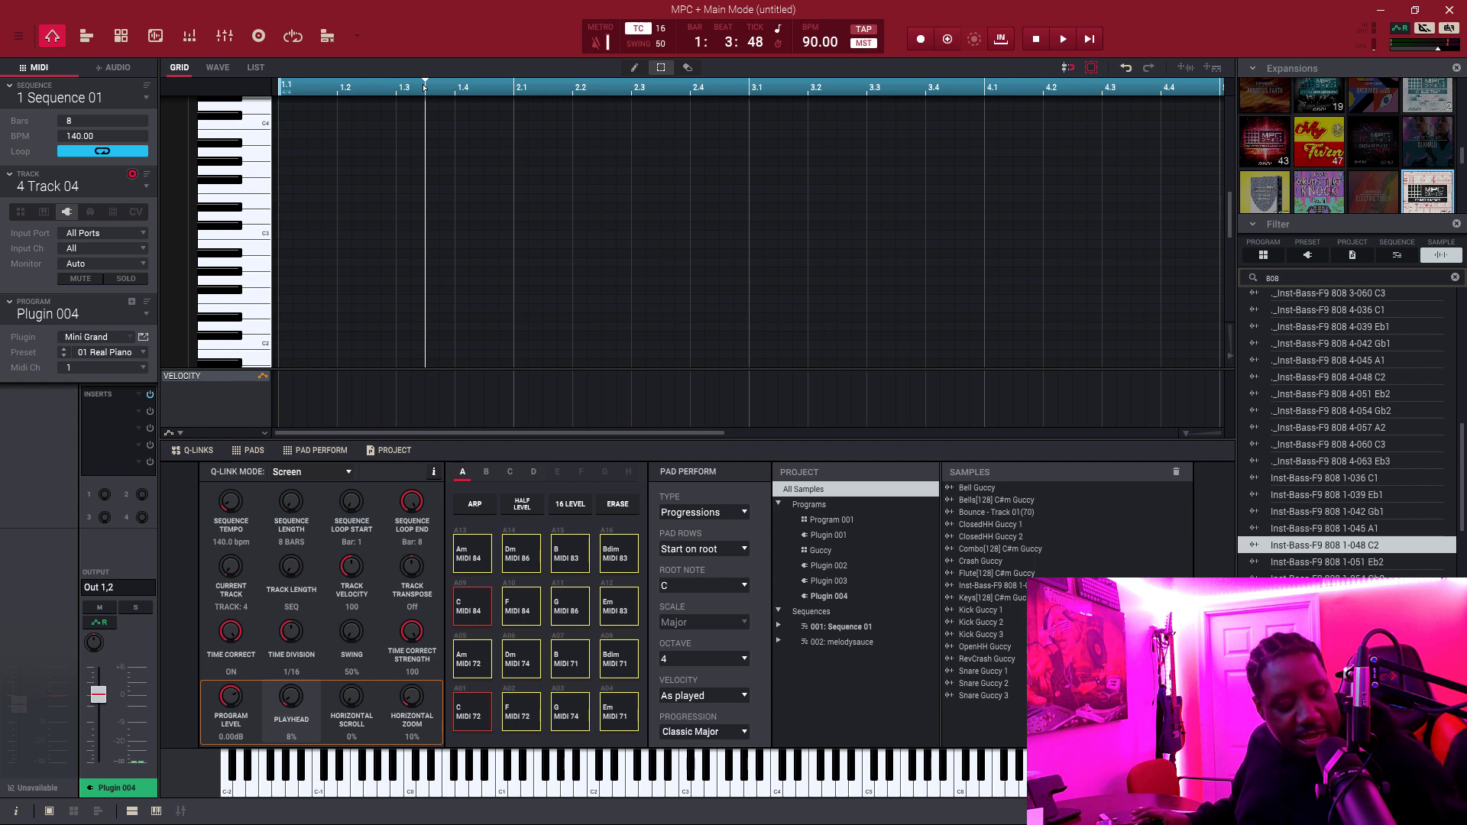
key(e)
key(ctrl+shift+z)
key(r)
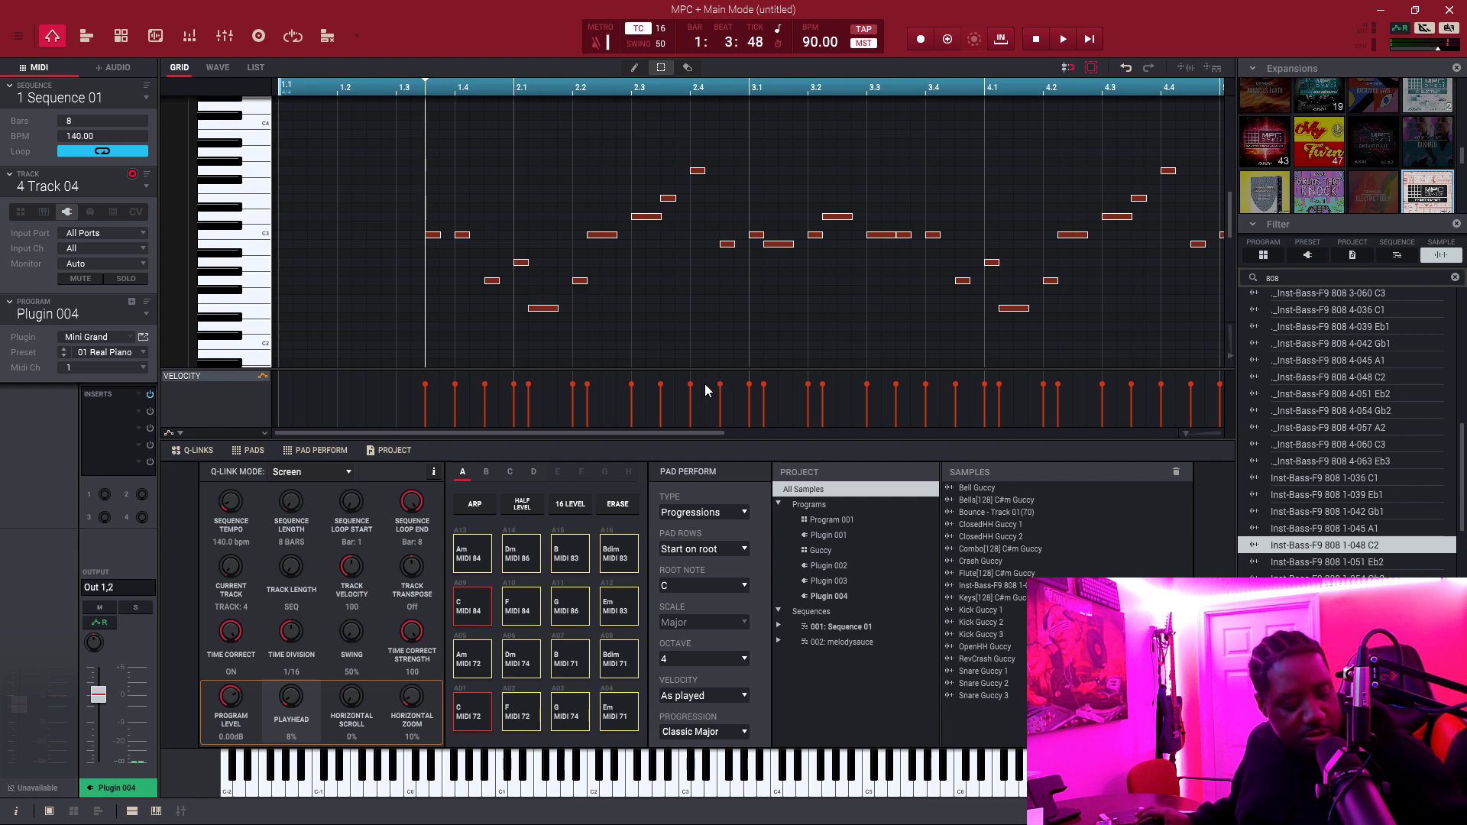
key(ctrl+z)
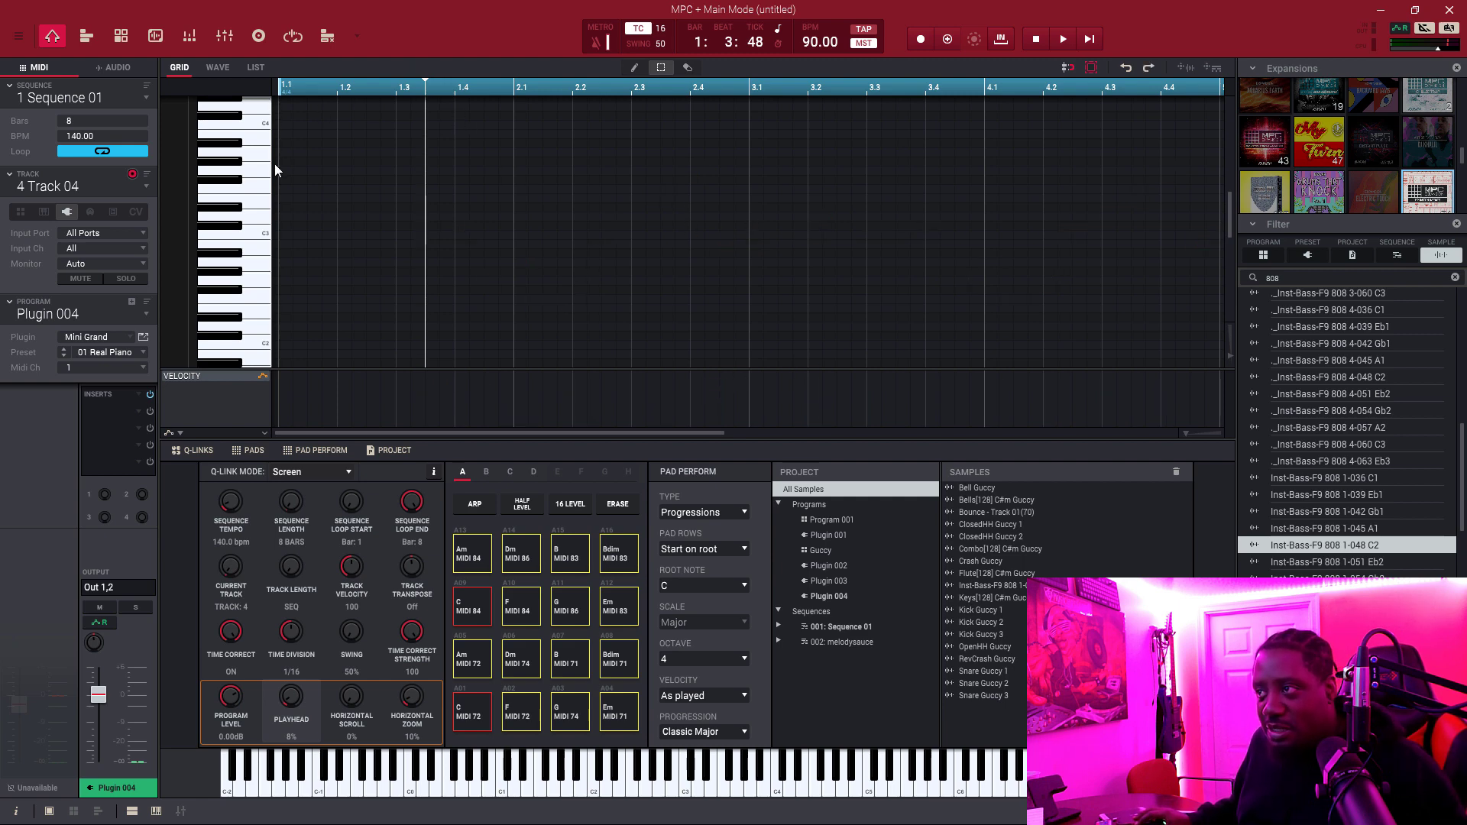
Return the playhead to the start of bar 1 and paste the melody notes into Track 04
click(311, 86)
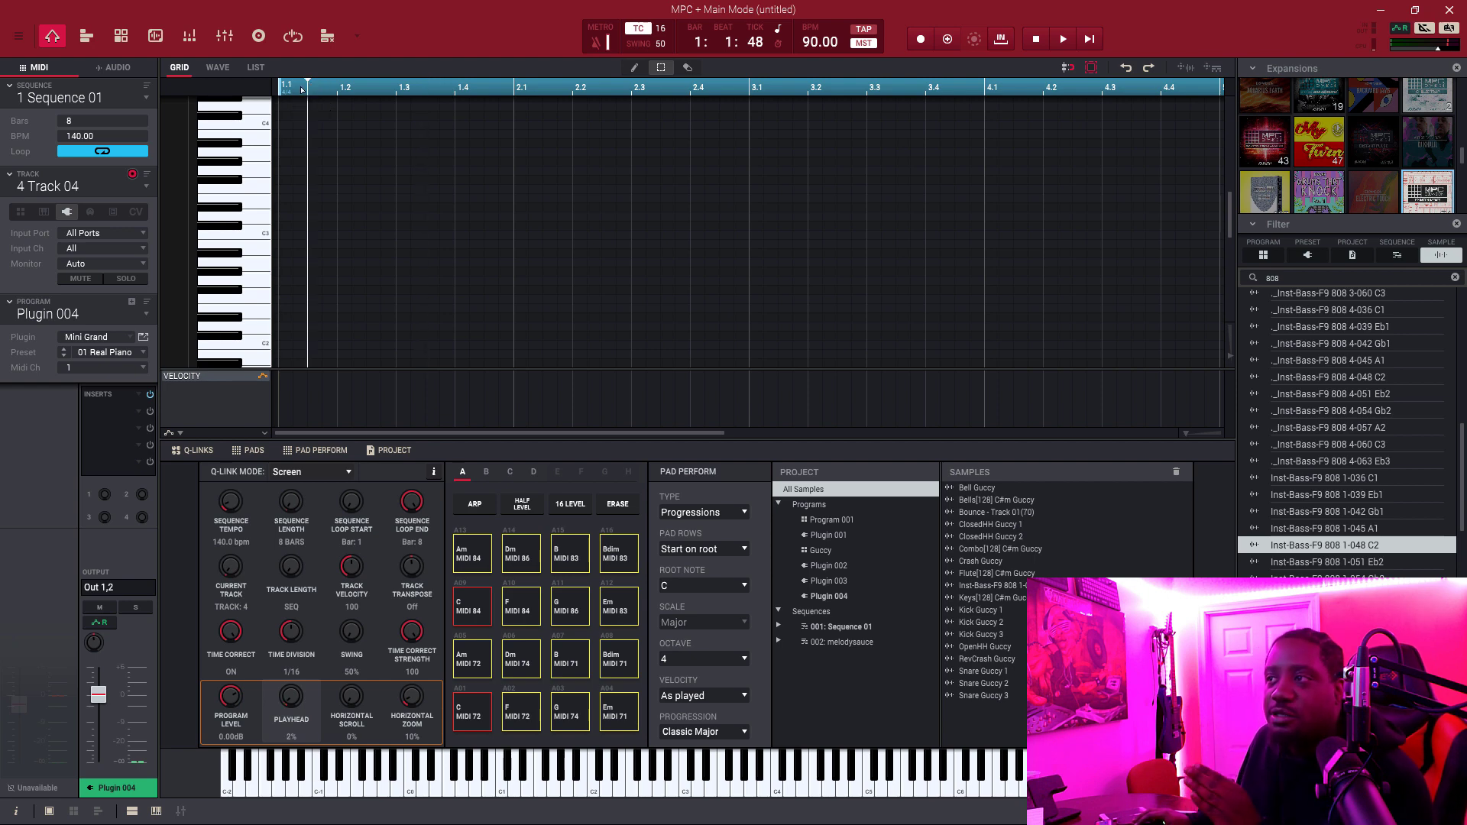
click(280, 86)
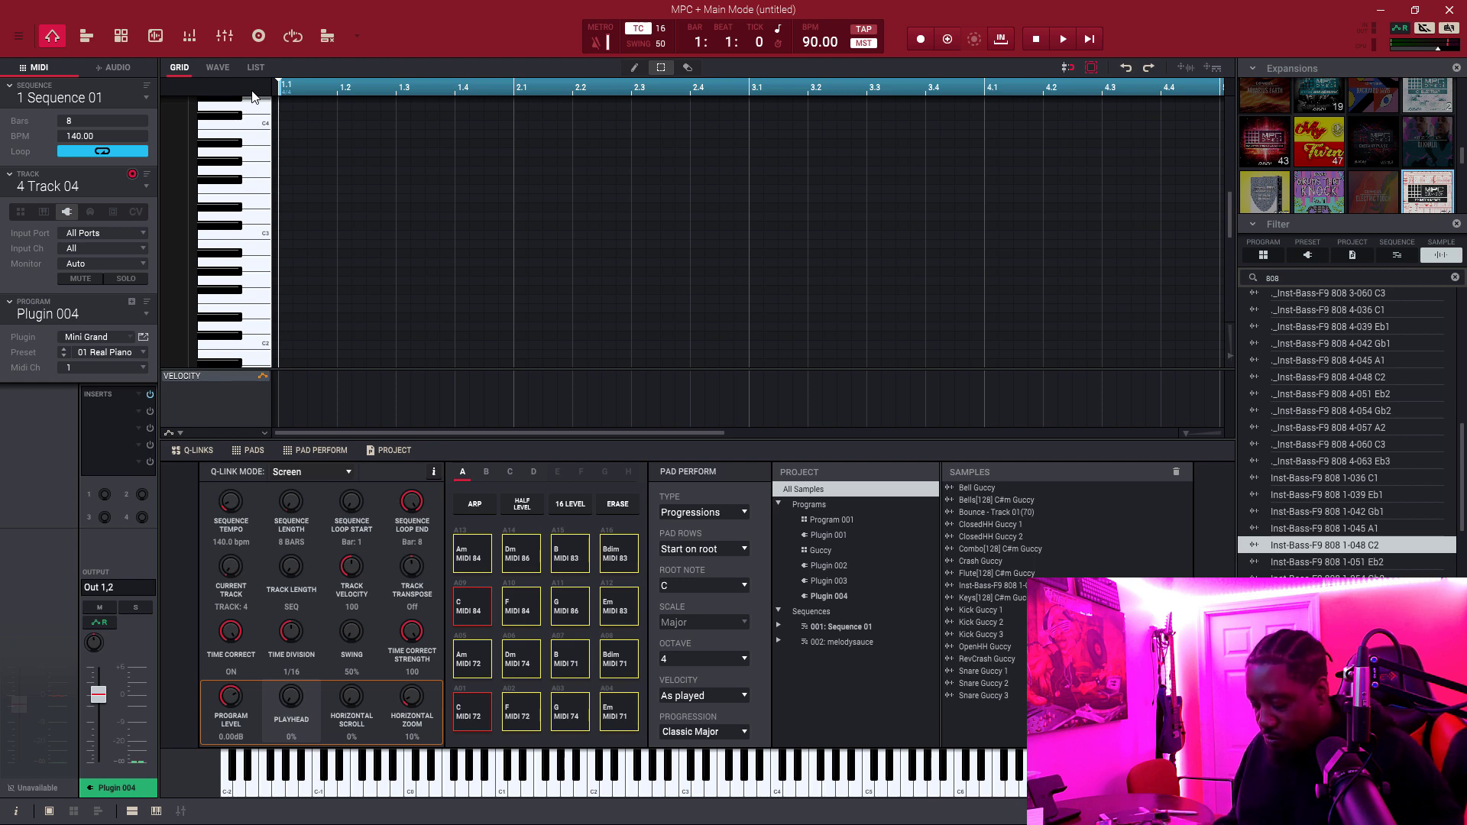
key(ctrl+shift+z)
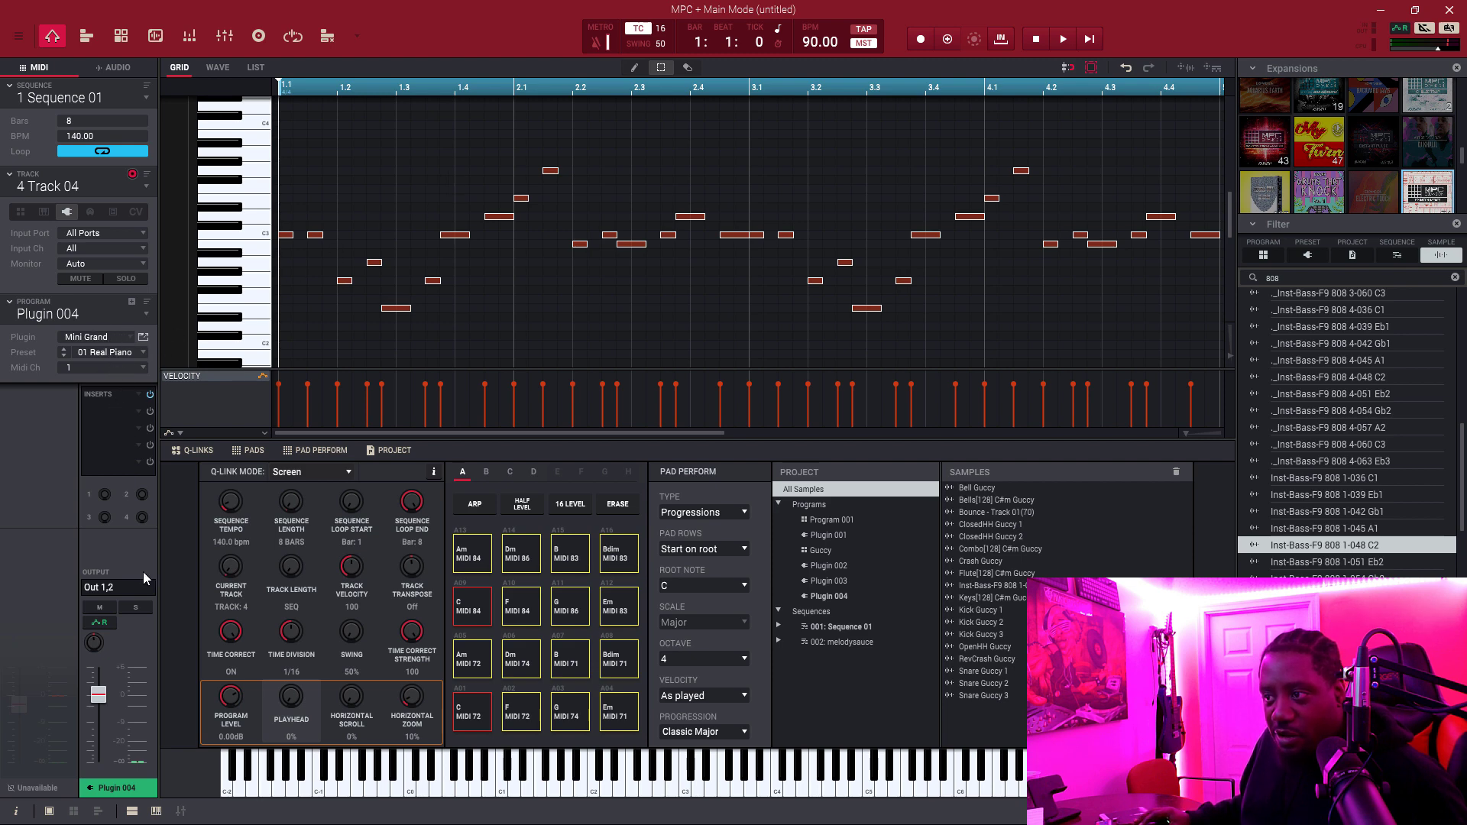
Solo the Mini Grand track and play back the pasted melody
click(136, 608)
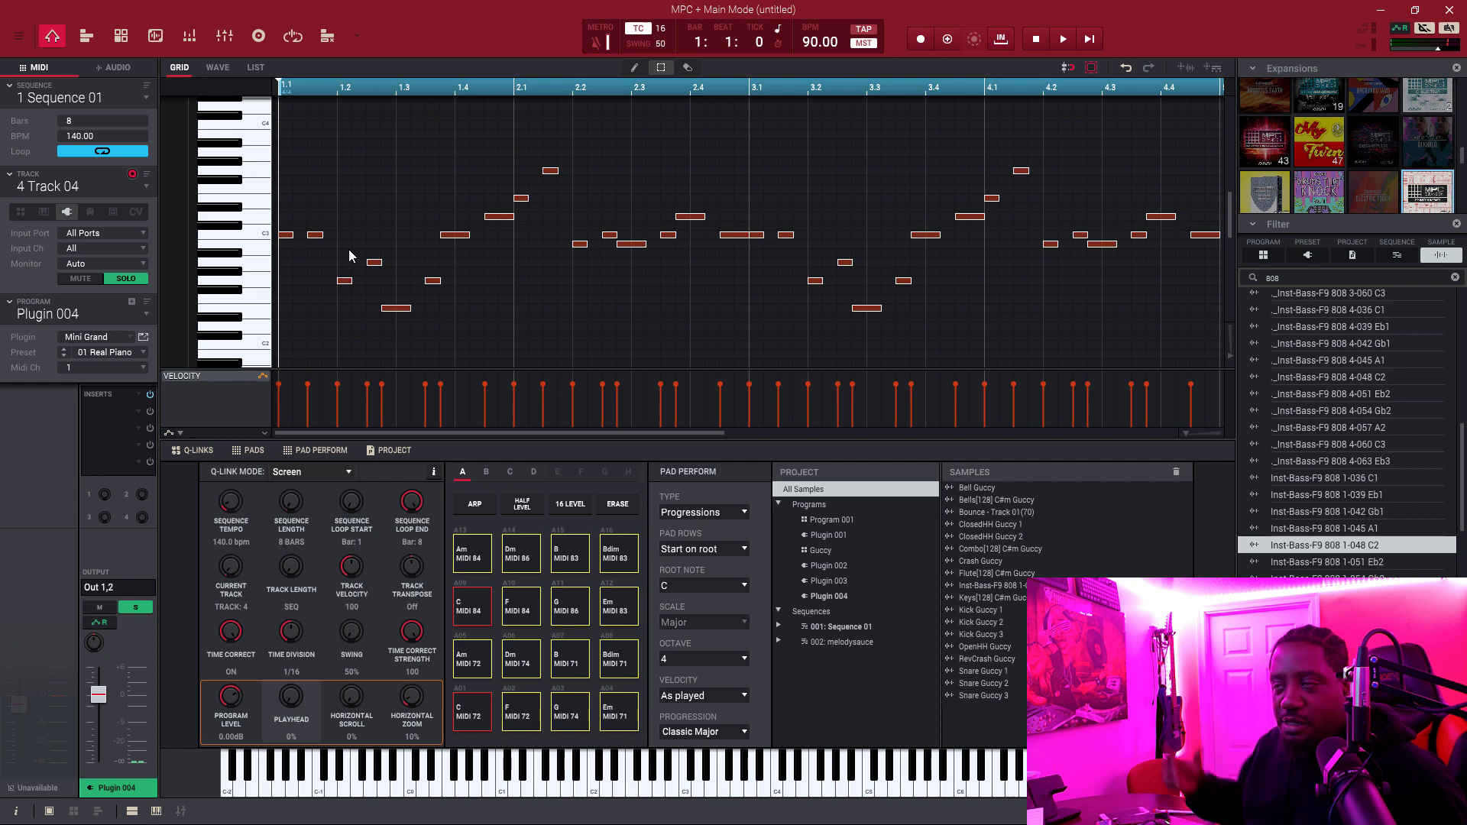
key(space)
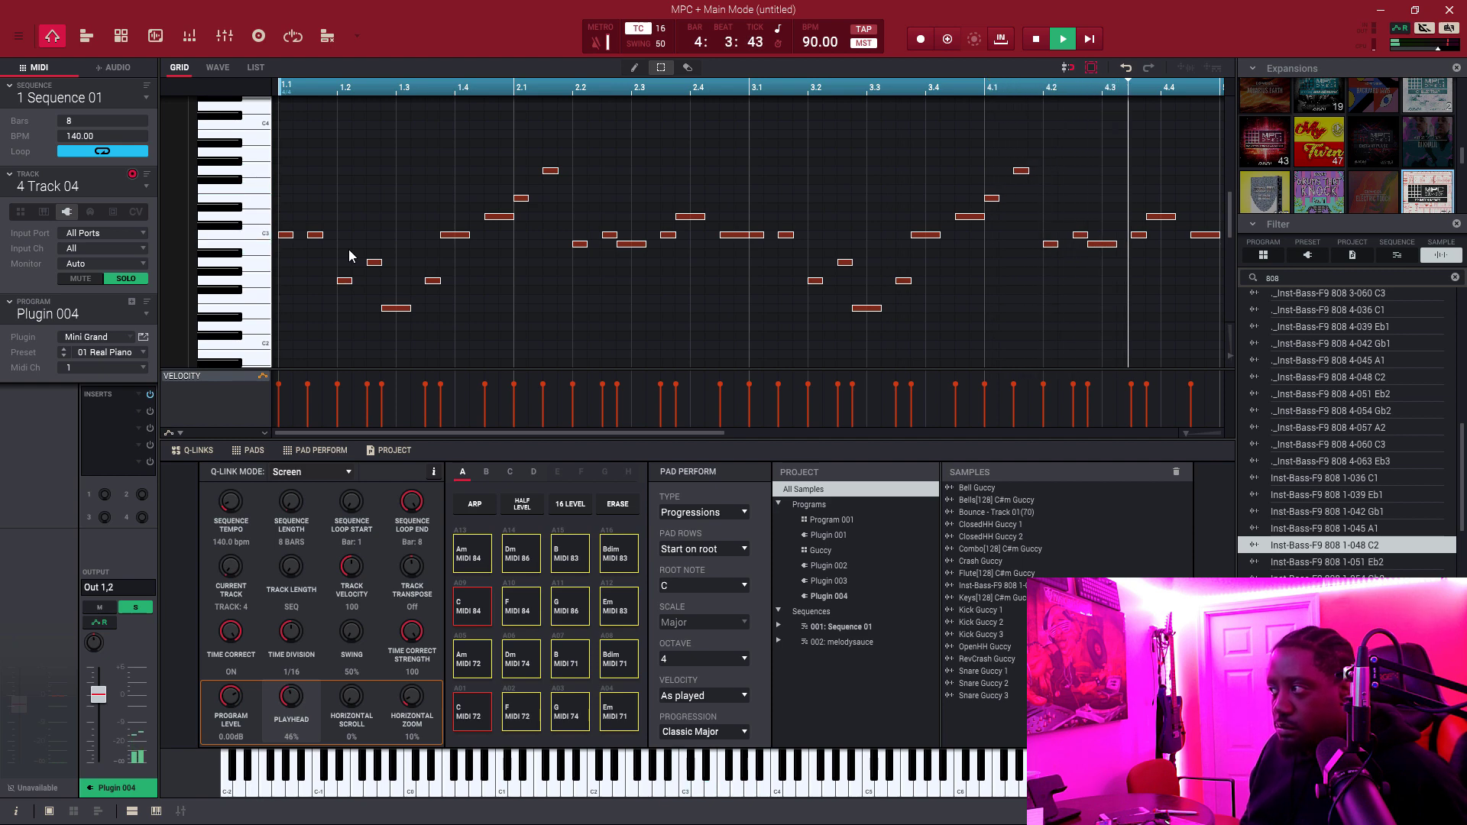
key(space)
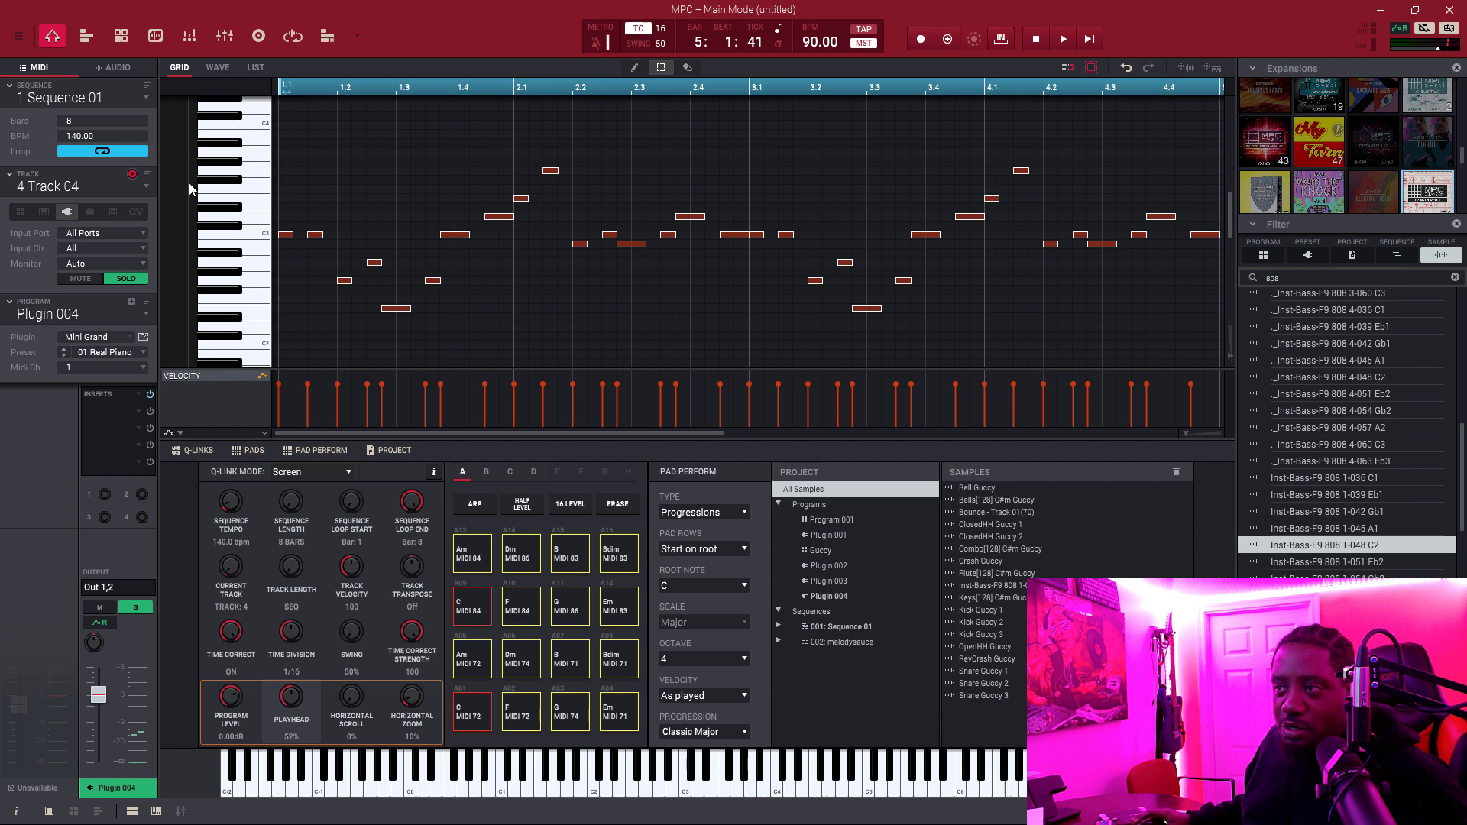
Duplicate the four-bar melody to fill bars 5 to 8, and lengthen the C3 note at 4:4:48
scroll(746, 205, down, 3)
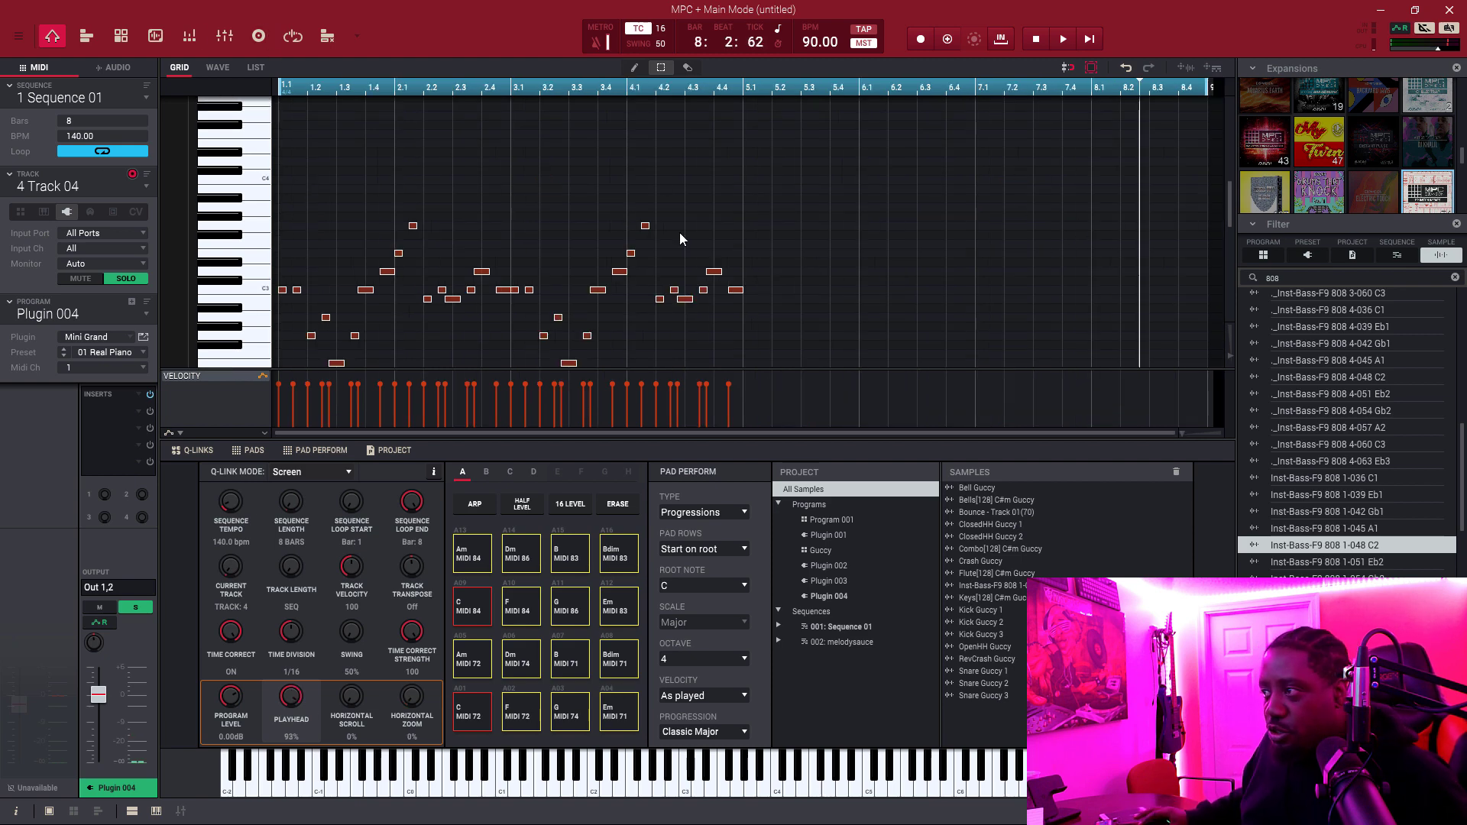
scroll(755, 245, down, 1)
drag(744, 141, 277, 360)
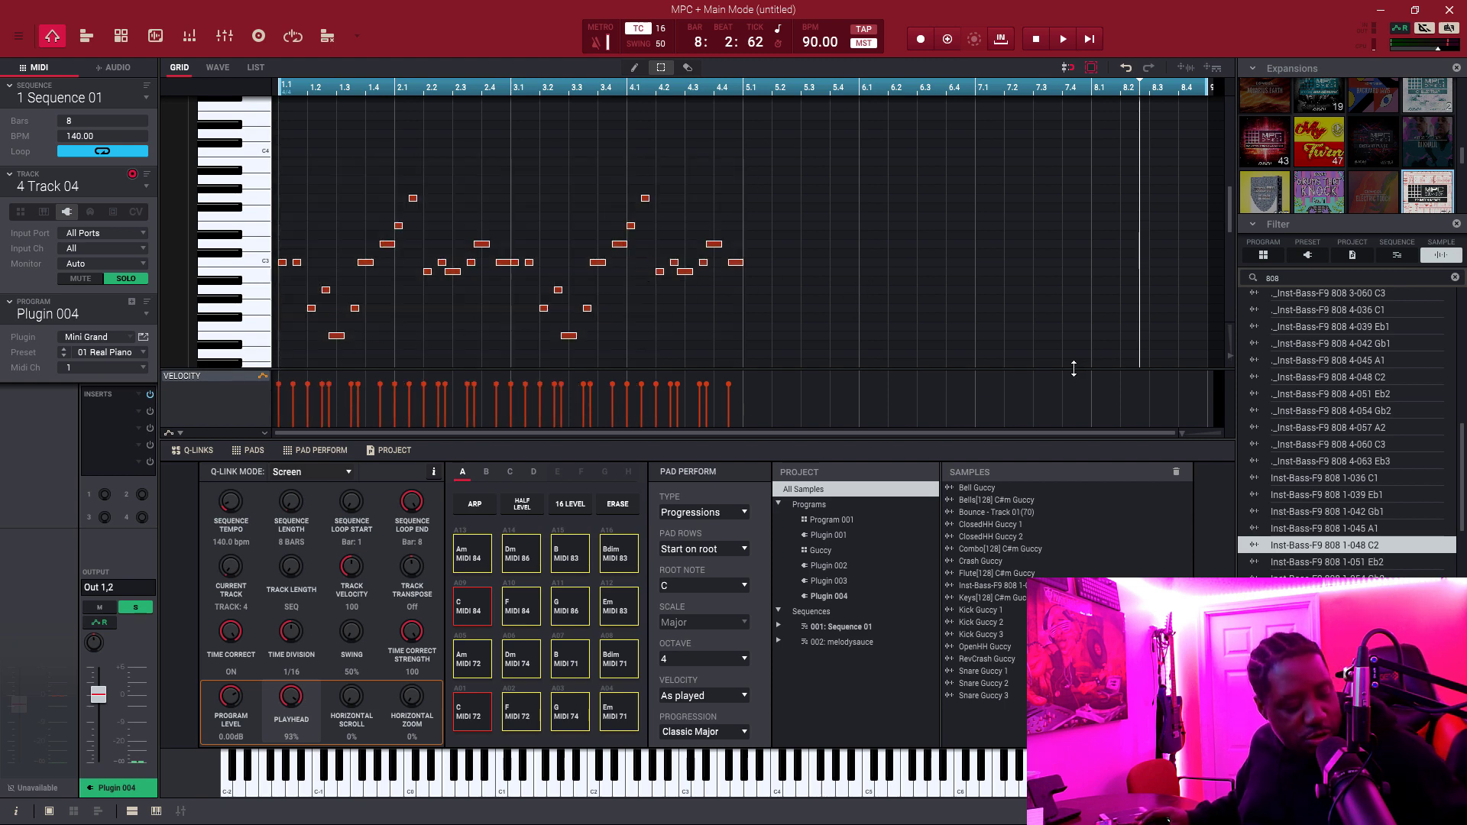
key(ctrl+d)
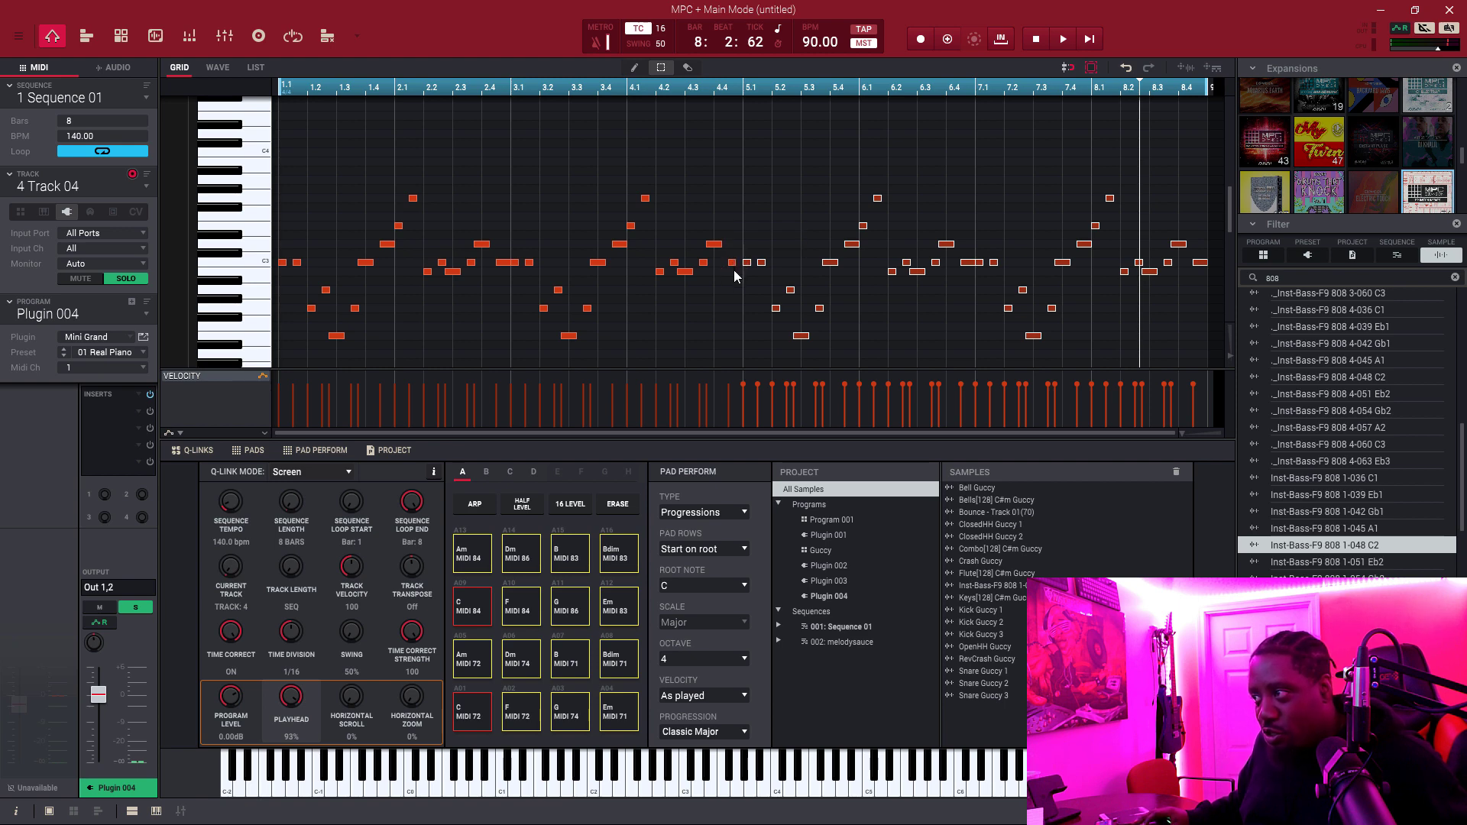
drag(738, 269, 747, 269)
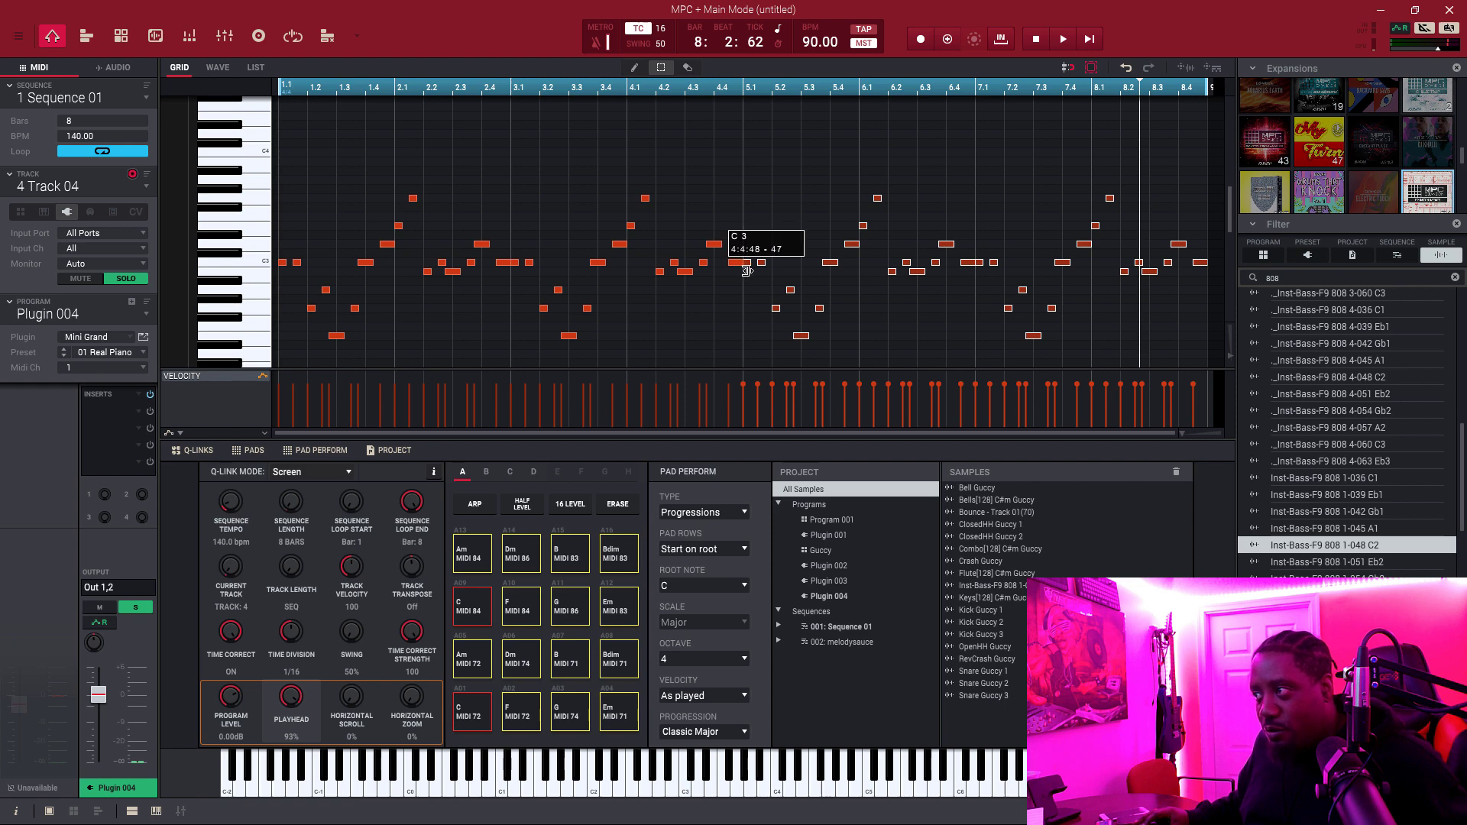